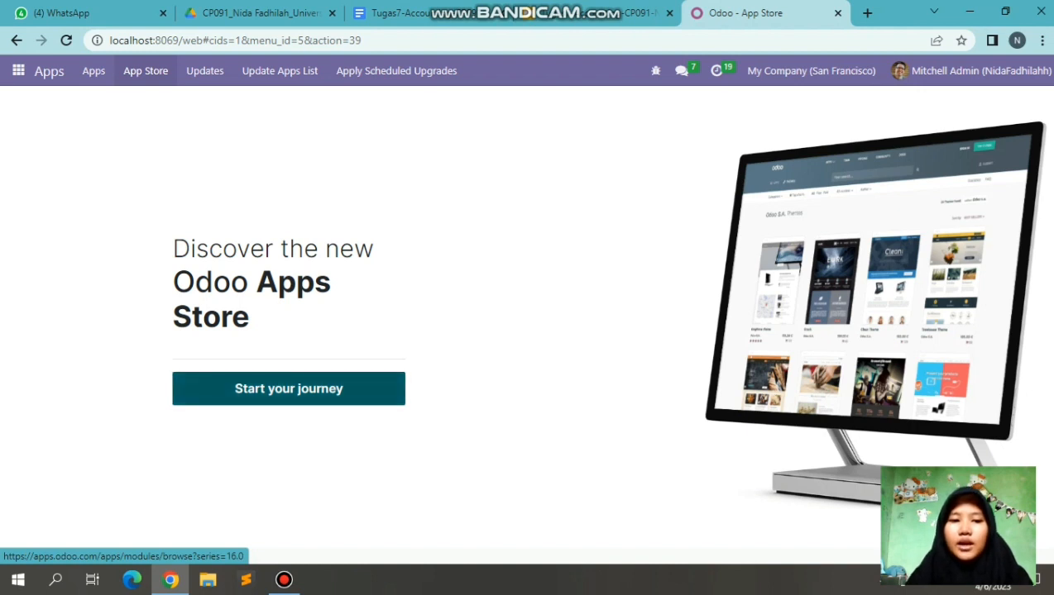
Step: Open the Odoo Apps Store, search for "accounting kit", and open the free Odoo 16 Full Accounting module by Cybrosys
left_click(289, 389)
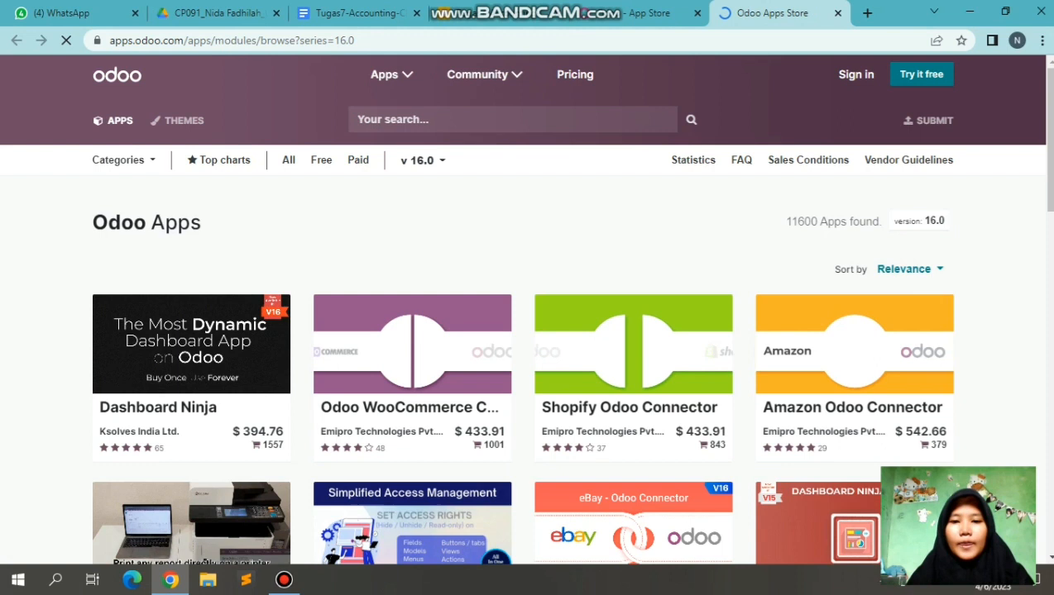
left_click(496, 120)
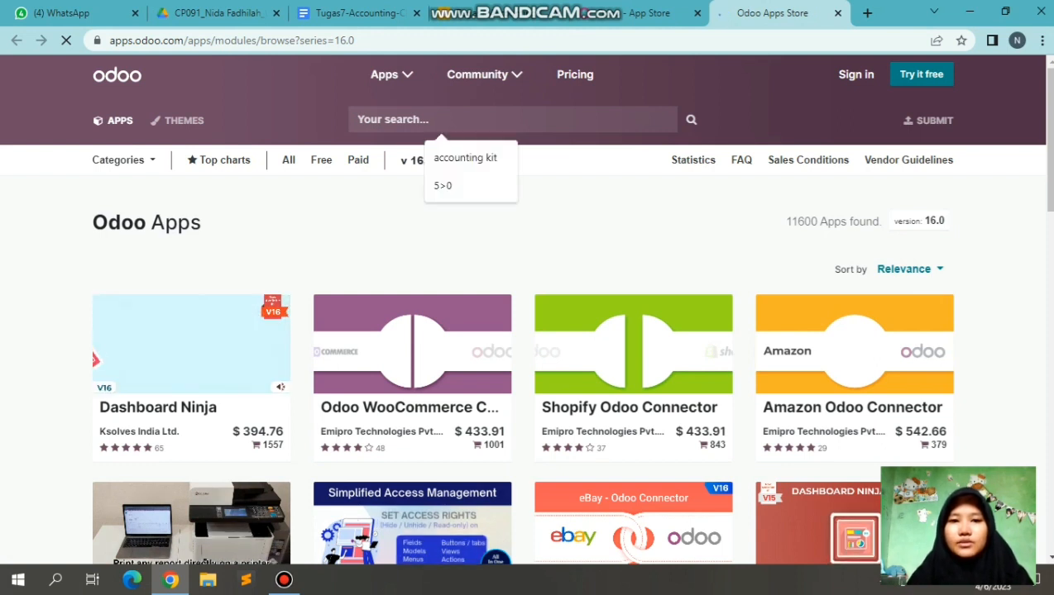
key("Return")
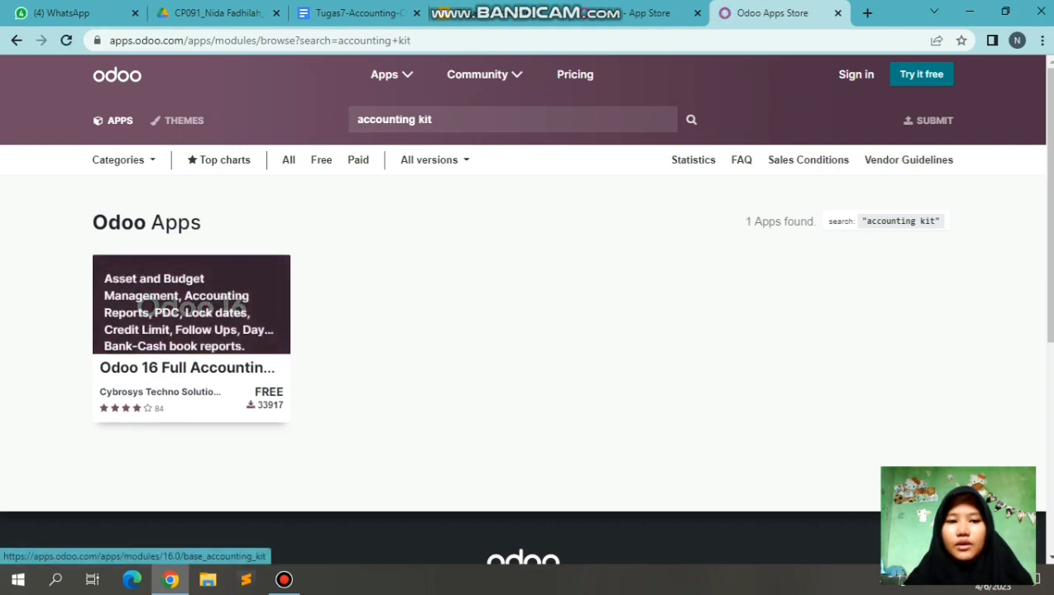
left_click(191, 326)
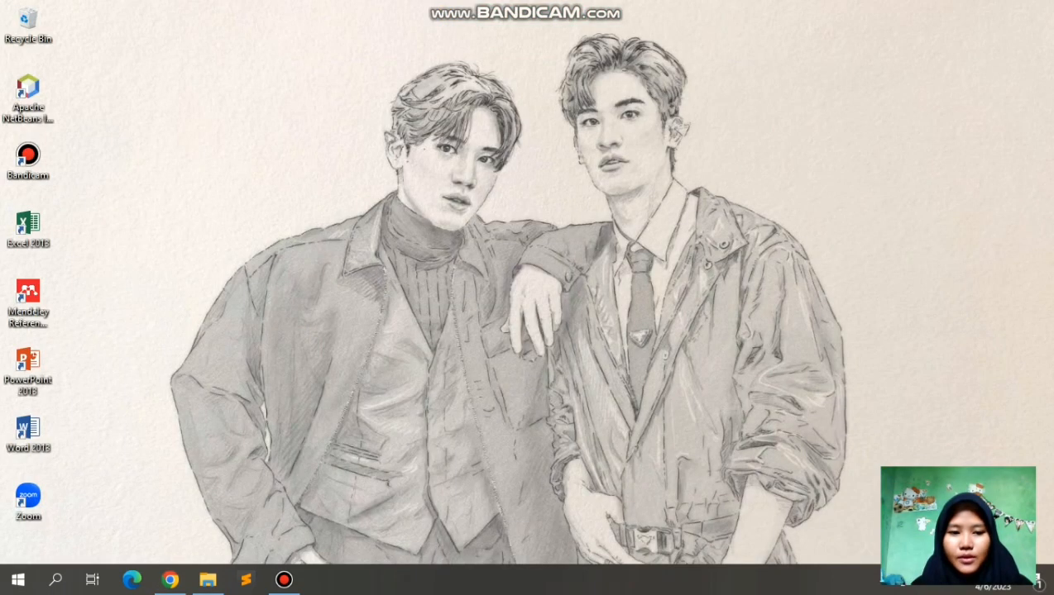
Step: Switch to File Explorer and view the base_accounting_kit-16.0.2.0.1 archive from Downloads in WinRAR, dismissing the licence reminder and minimizing the archive window
left_click(208, 580)
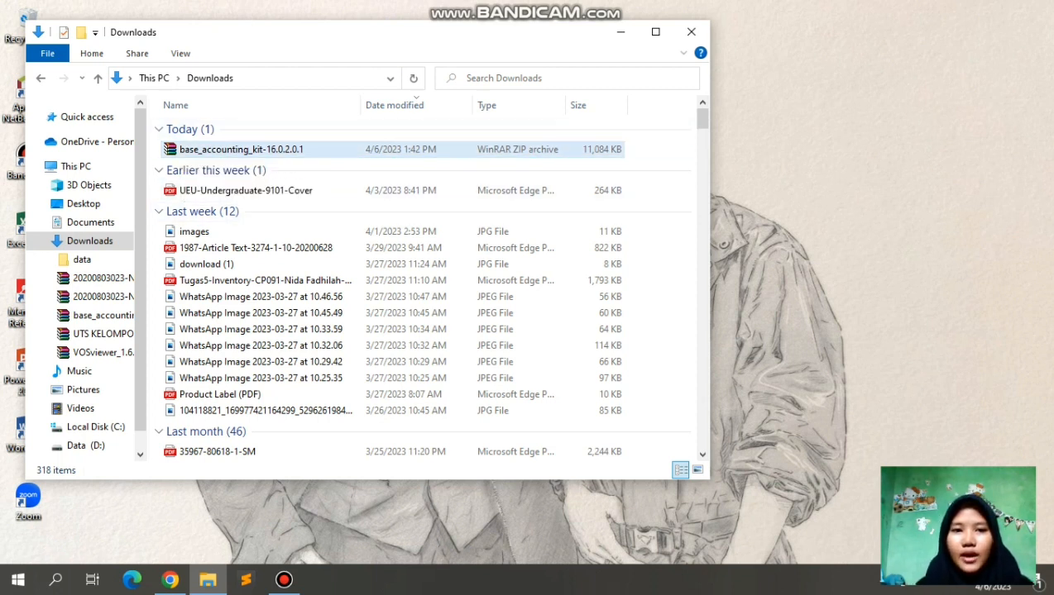
right_click(314, 150)
left_click(289, 149)
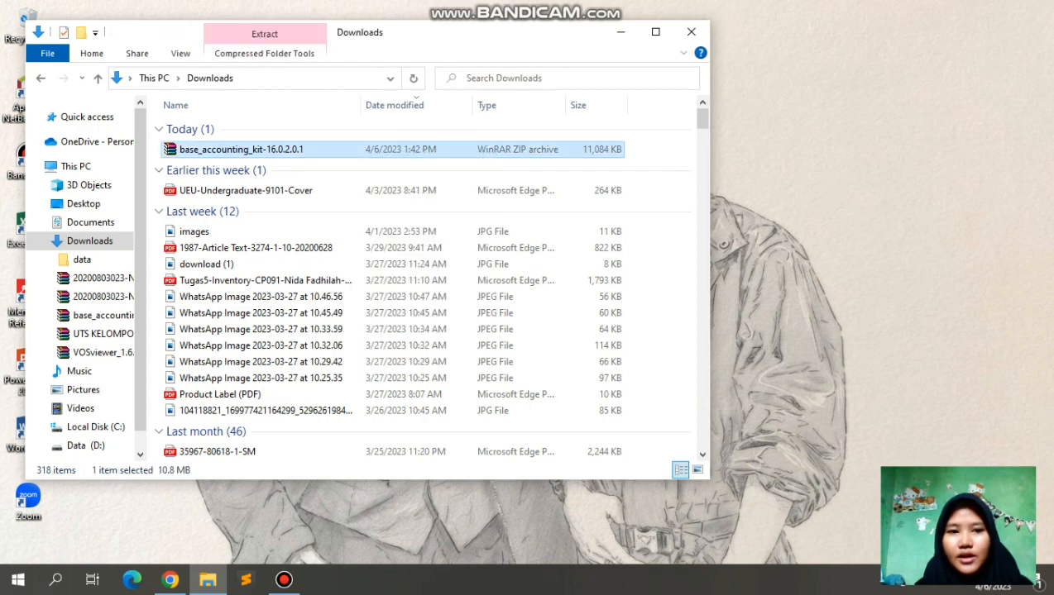
right_click(302, 150)
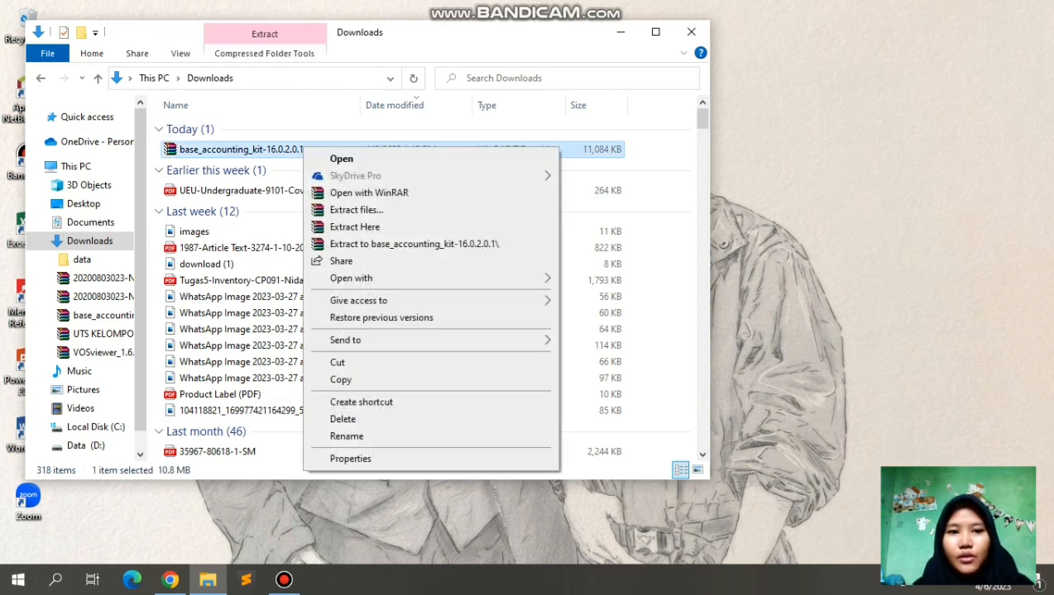
left_click(356, 193)
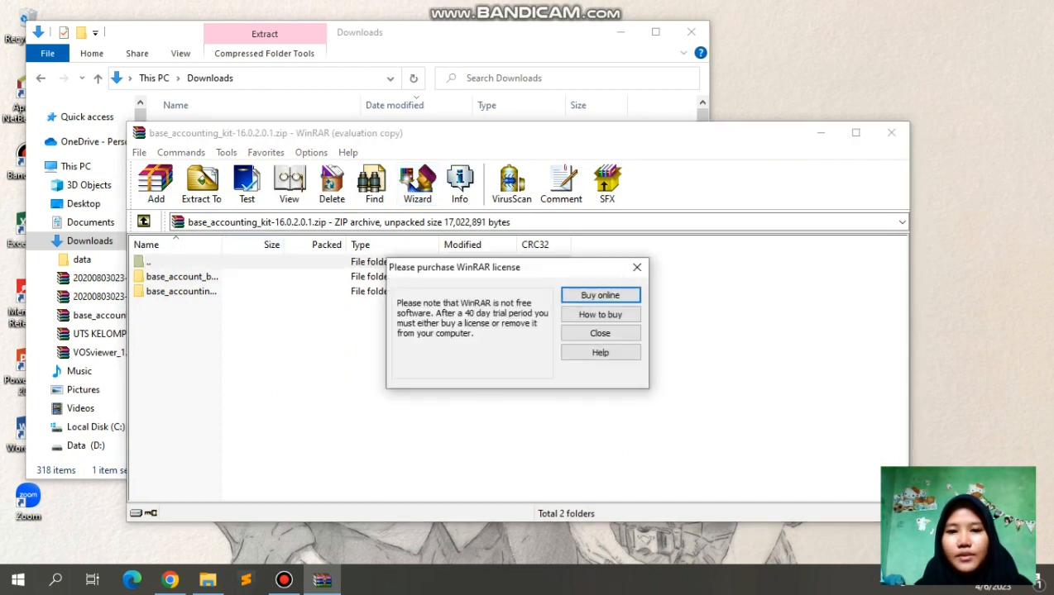
left_click(637, 267)
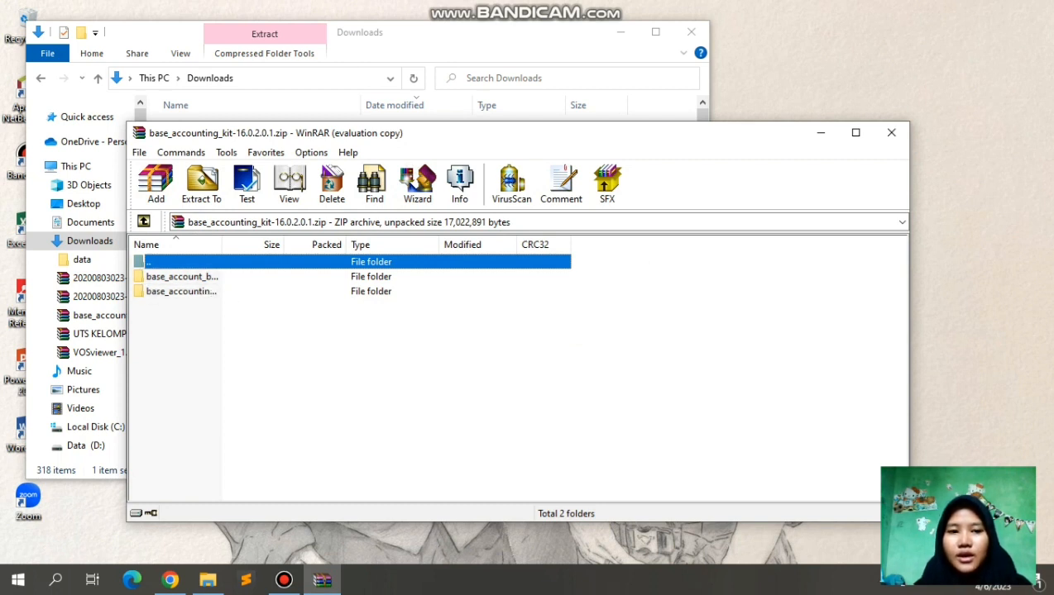
left_click(820, 132)
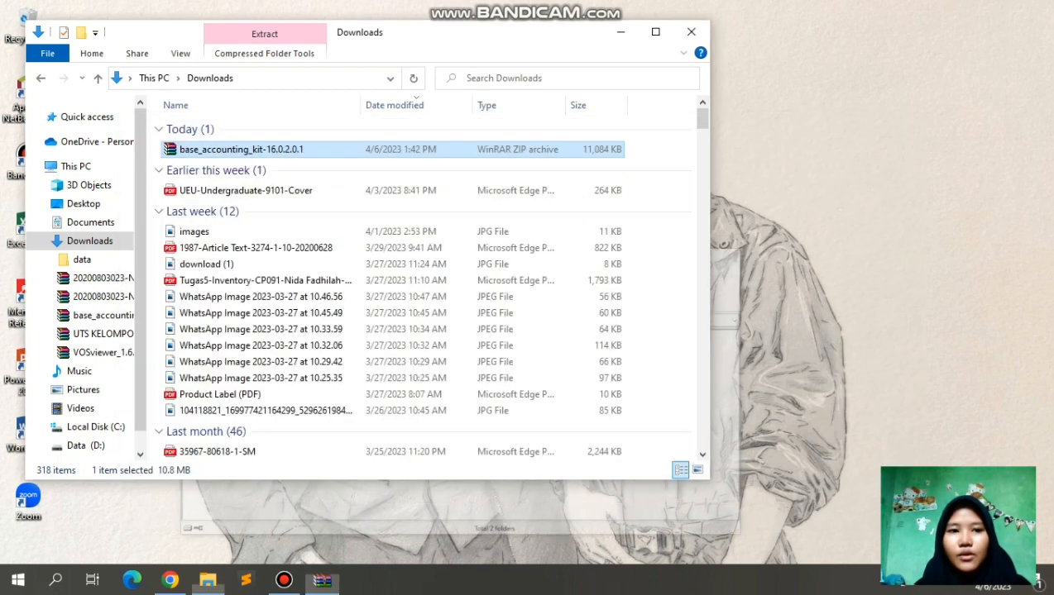
Step: Open the server folder inside Program Files on Local Disk (C:)
scroll(83, 222, "down", 1)
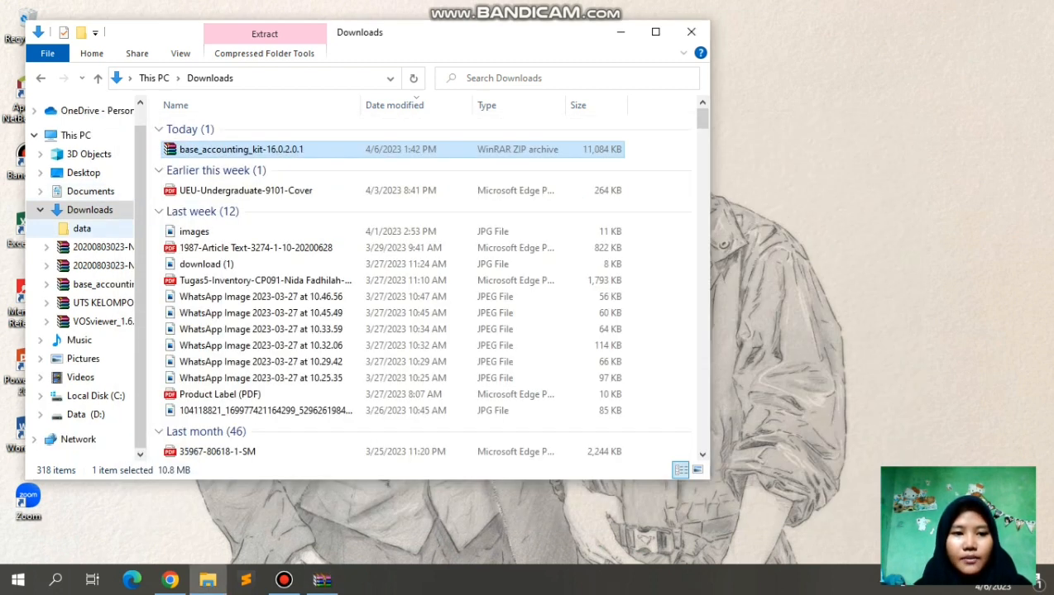
left_click(96, 395)
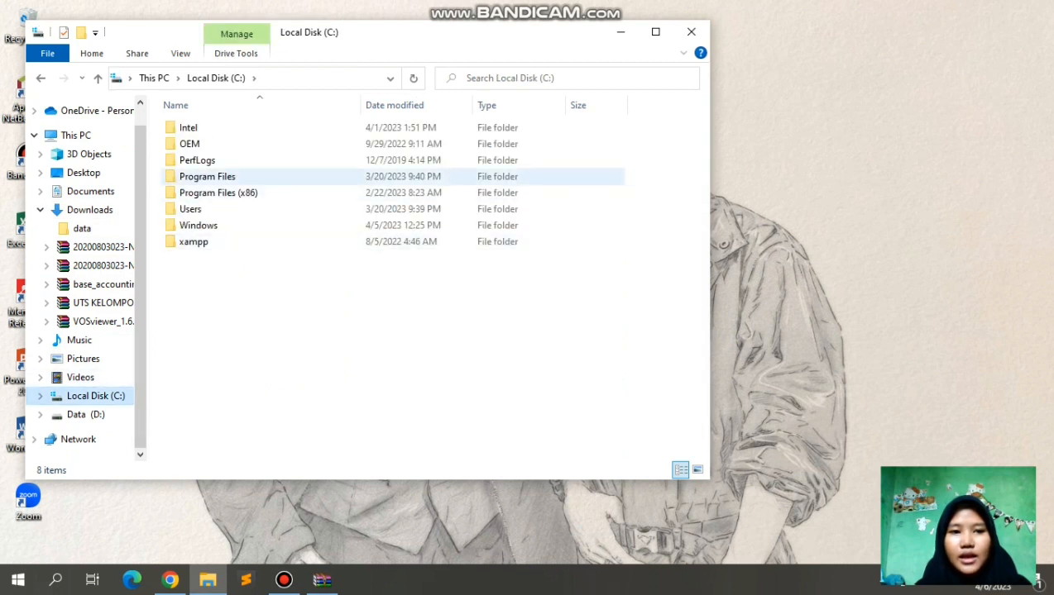
double_click(206, 176)
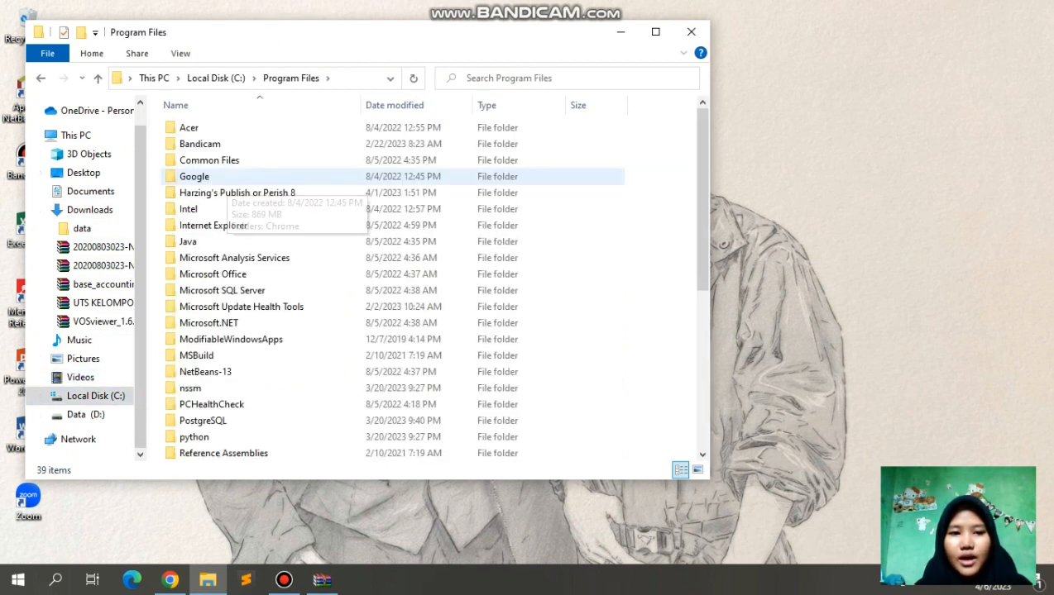
scroll(207, 176, "down", 2)
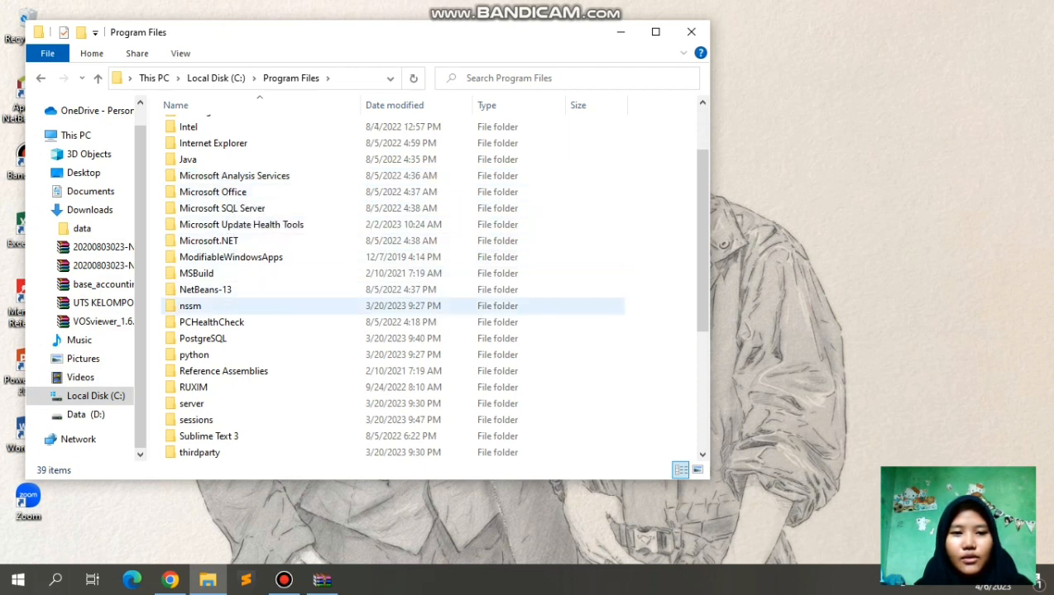
scroll(198, 306, "down", 1)
double_click(198, 354)
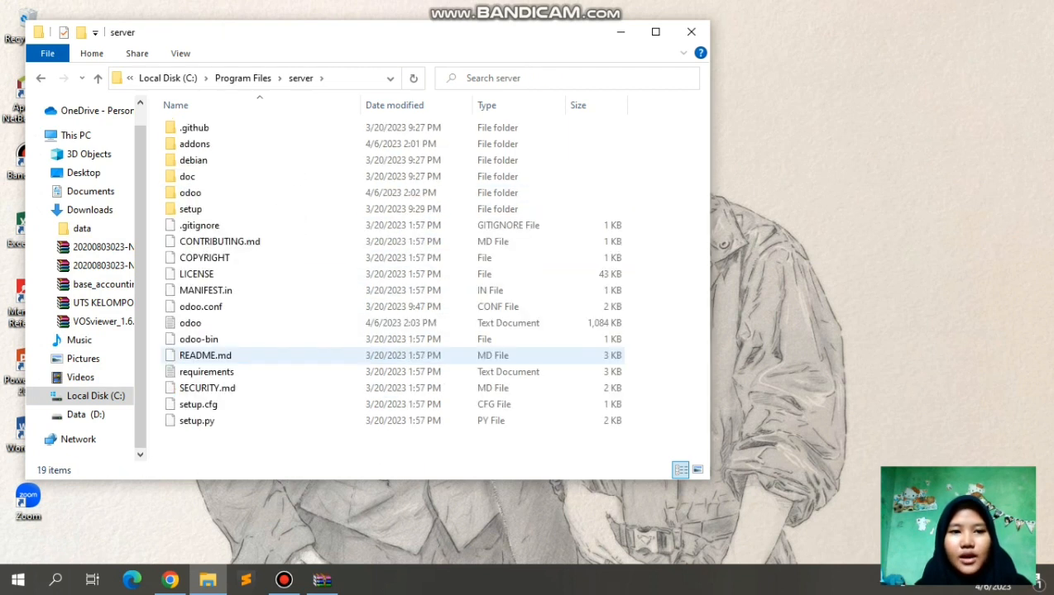
Step: Open the odoo\addons folder and locate the base_account_budget and base_accounting_kit folders, then minimize File Explorer
left_click(190, 193)
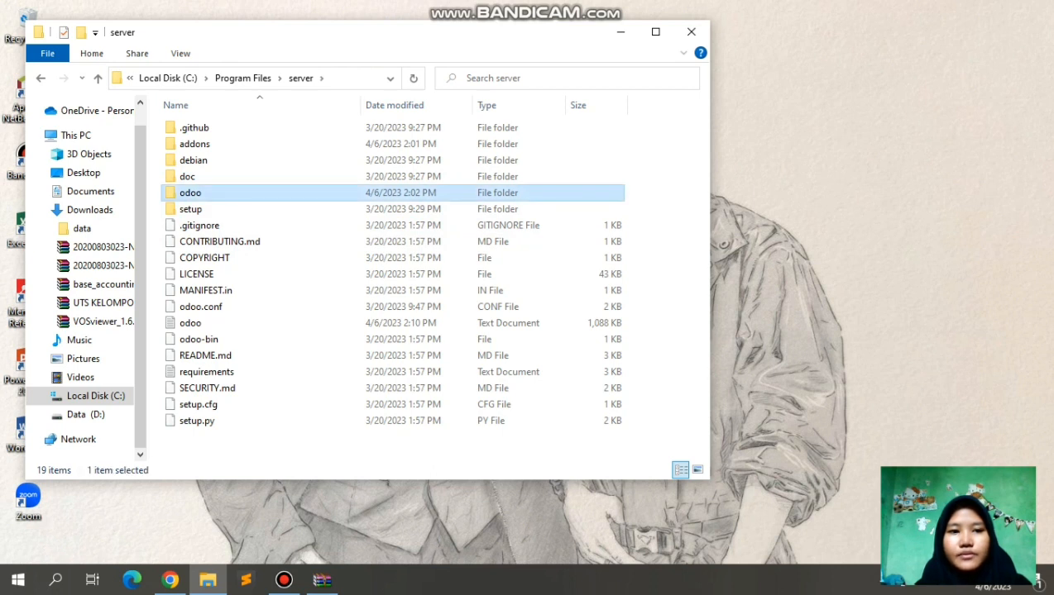
double_click(190, 193)
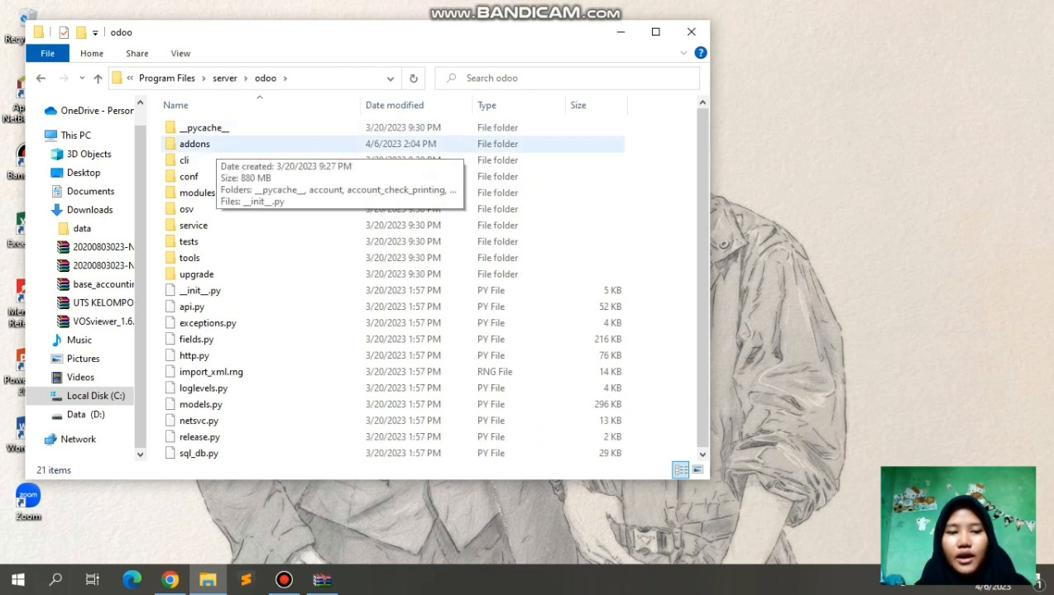
left_click(215, 144)
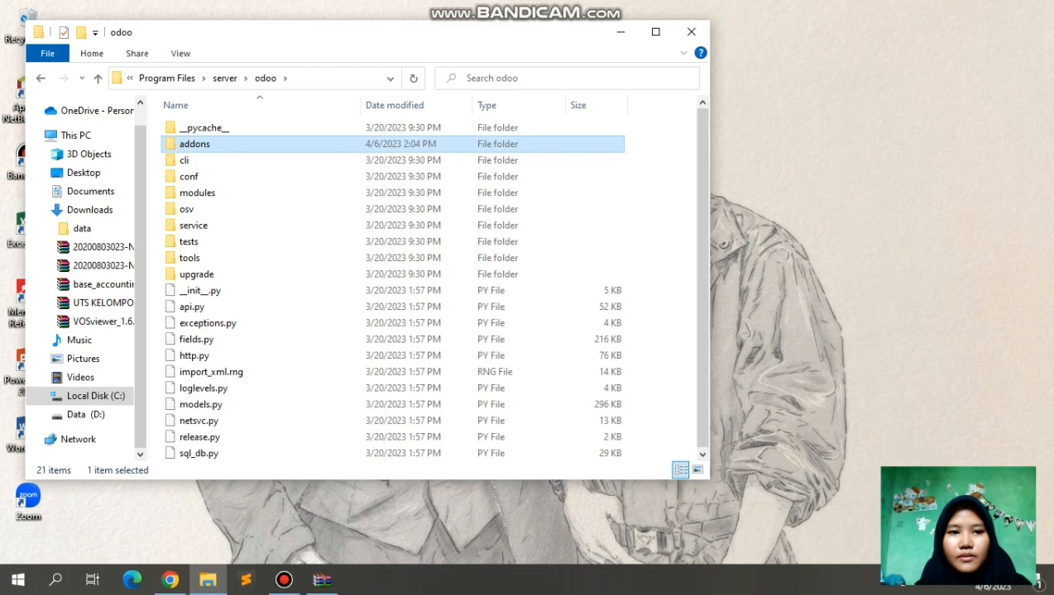
double_click(215, 144)
scroll(537, 160, "down", 1)
scroll(537, 159, "down", 5)
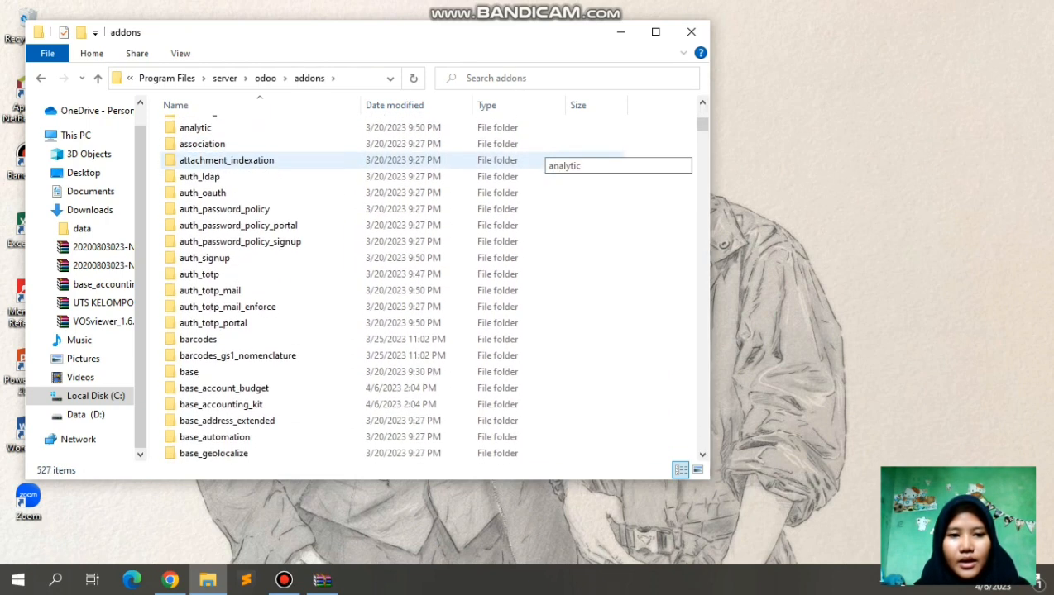
scroll(538, 159, "down", 3)
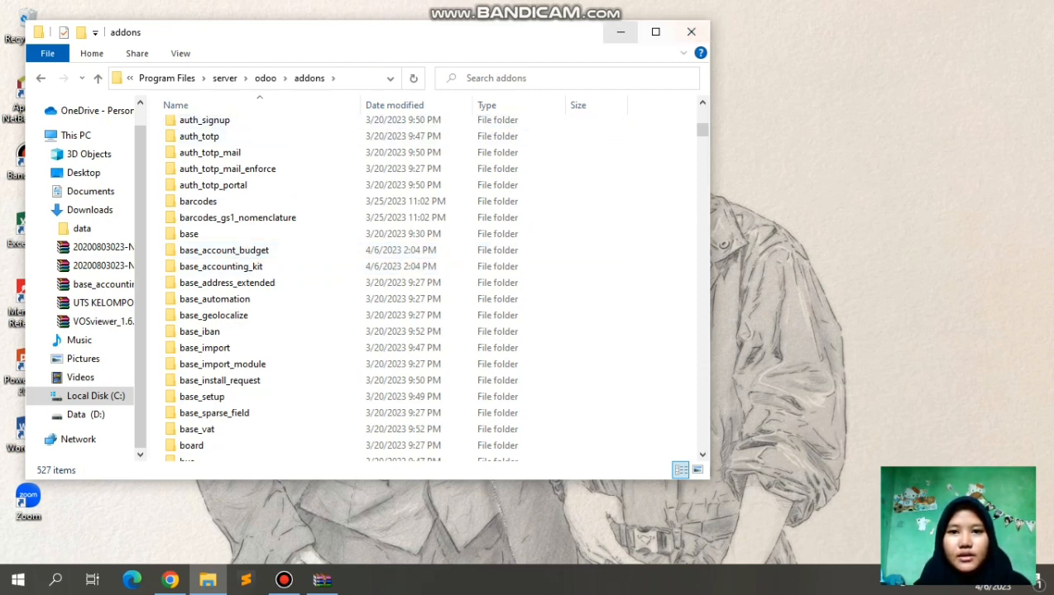
left_click(620, 31)
Step: Switch to Chrome, open the bookmarked Odoo Apps page in a new browser tab, and view the Module Update dialog without running the update
left_click(170, 579)
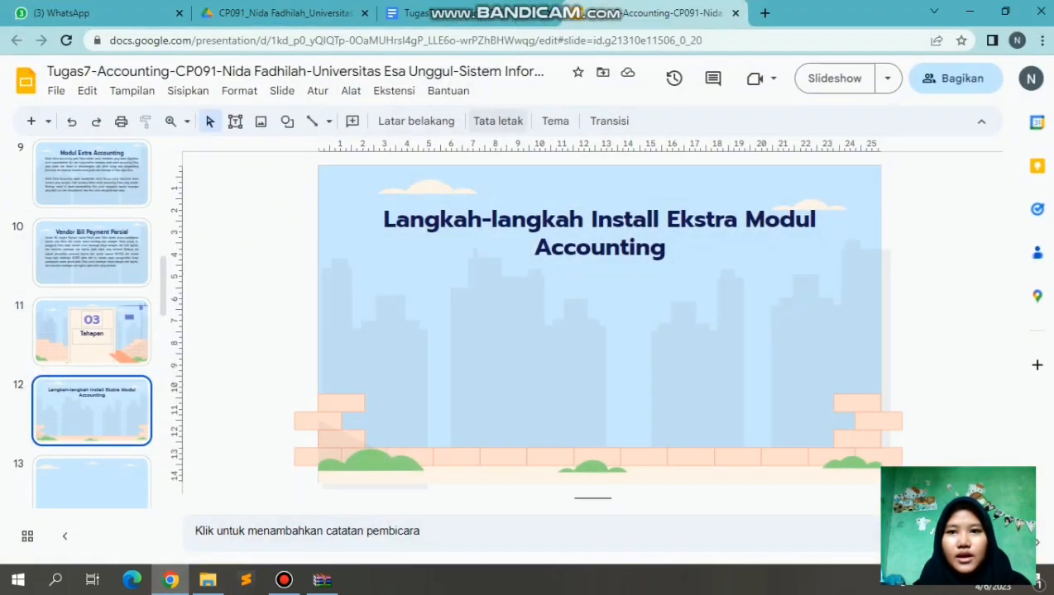
key("ctrl+t")
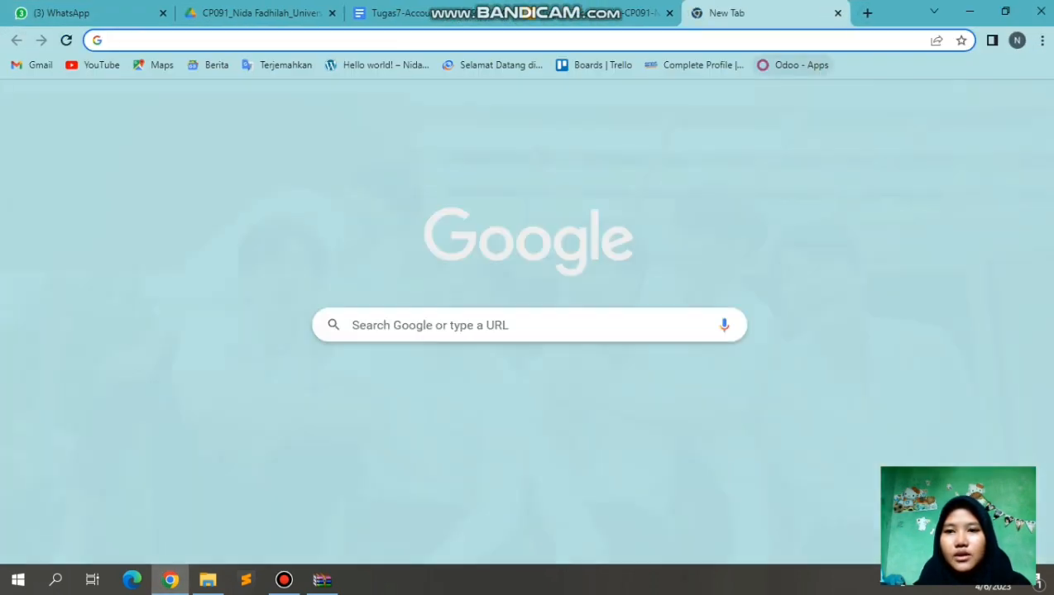
left_click(790, 64)
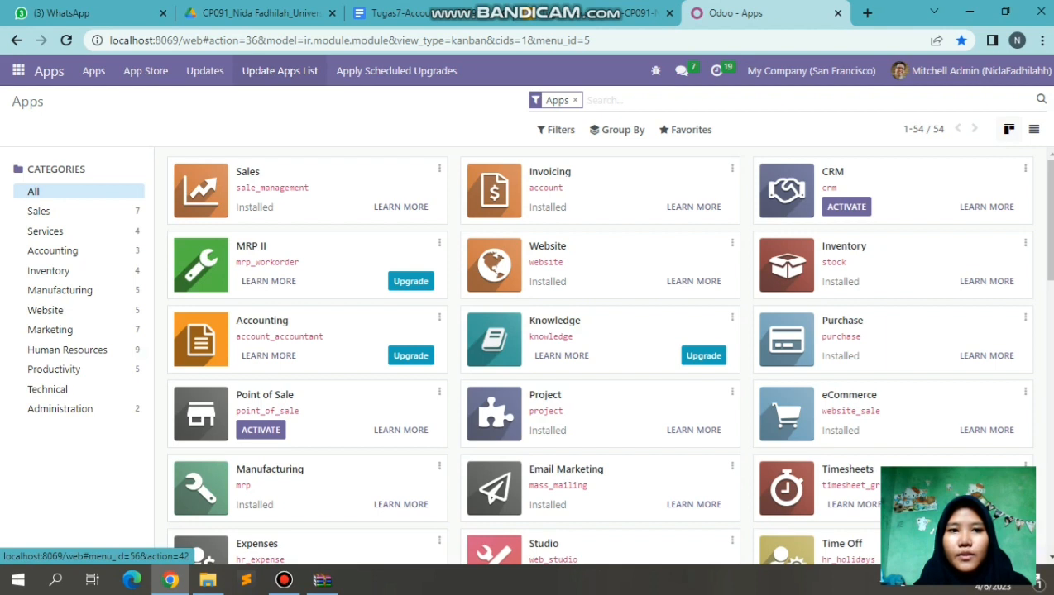
left_click(279, 70)
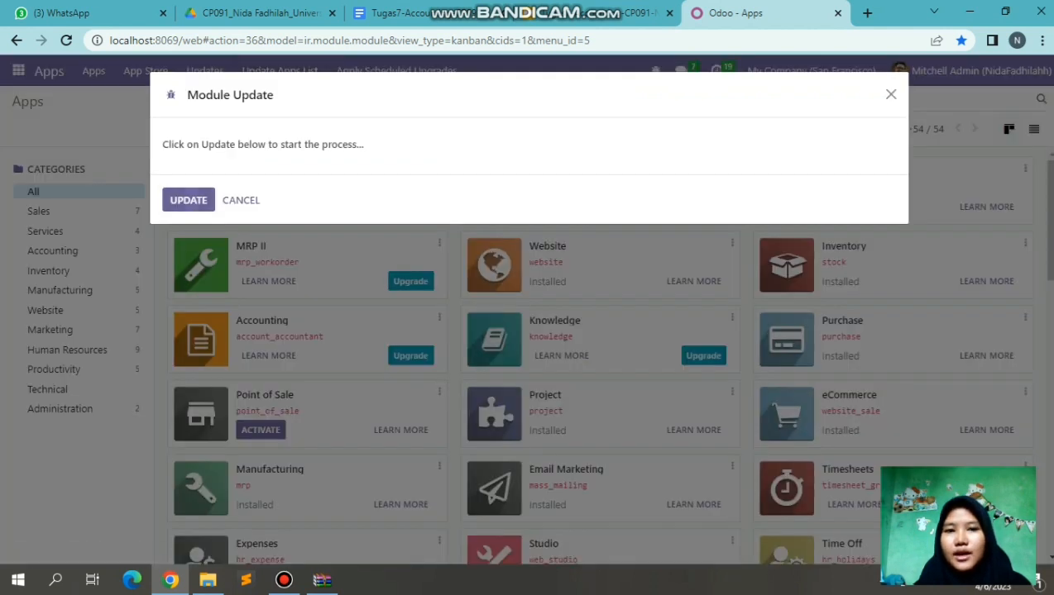
left_click(890, 94)
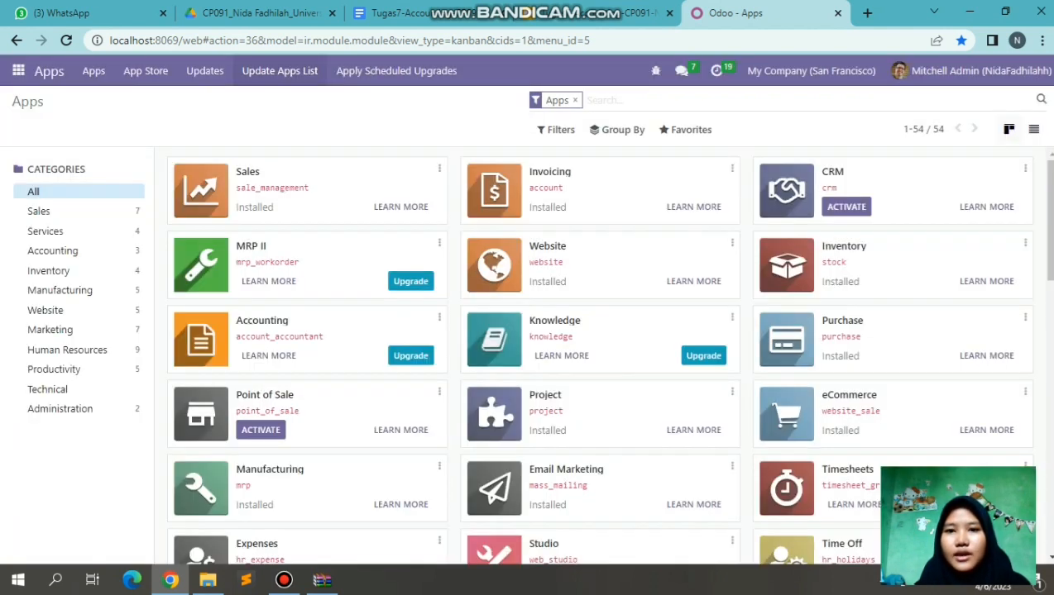
Step: Search the Odoo modules for "accounting kit" and activate the Odoo 16 Full Accounting Kit
left_click(605, 100)
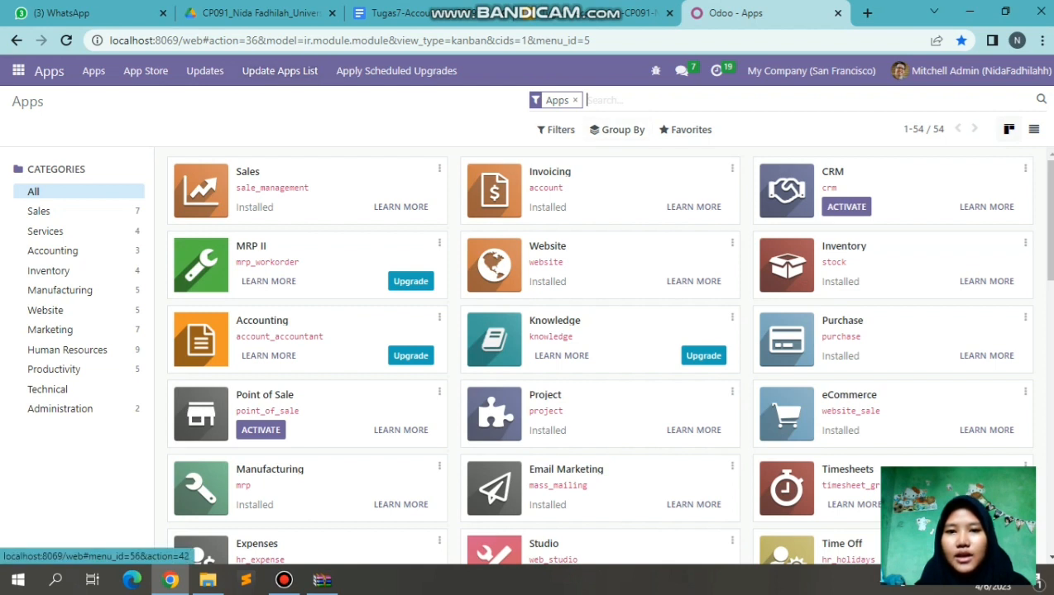
type("acc")
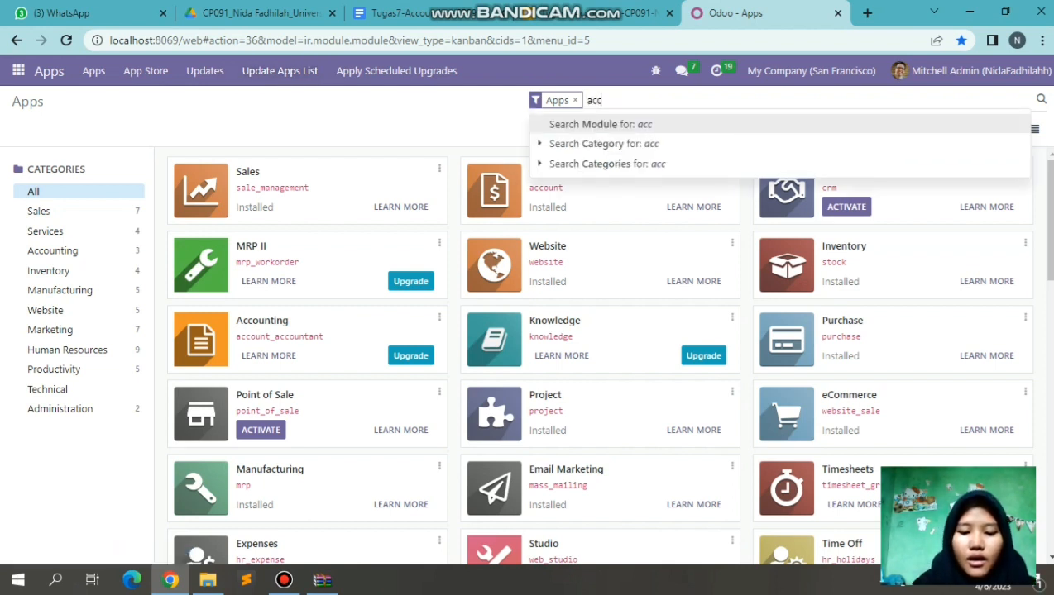
type("ounting")
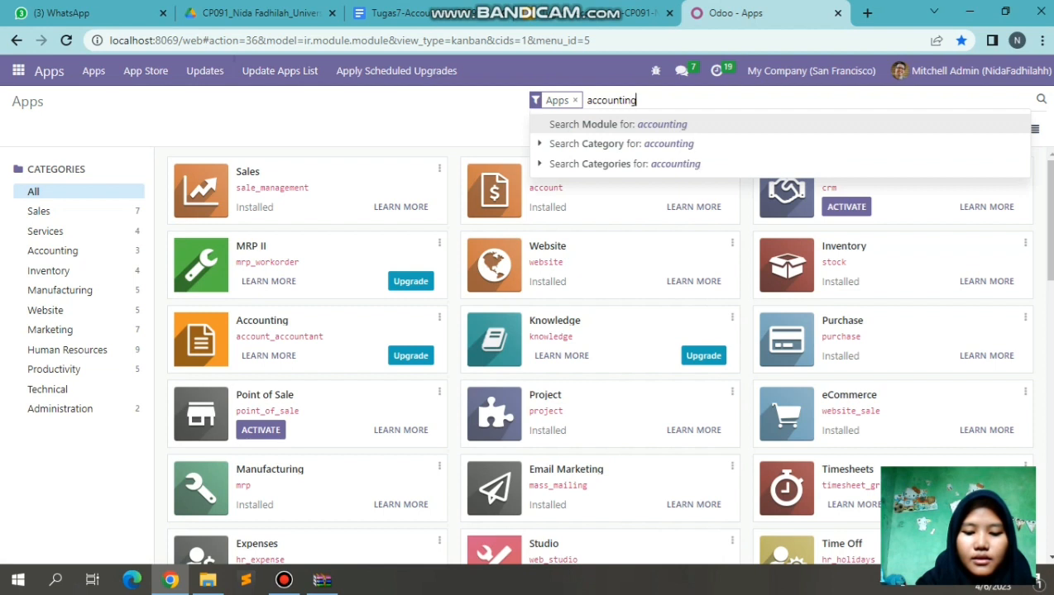
type(" kit")
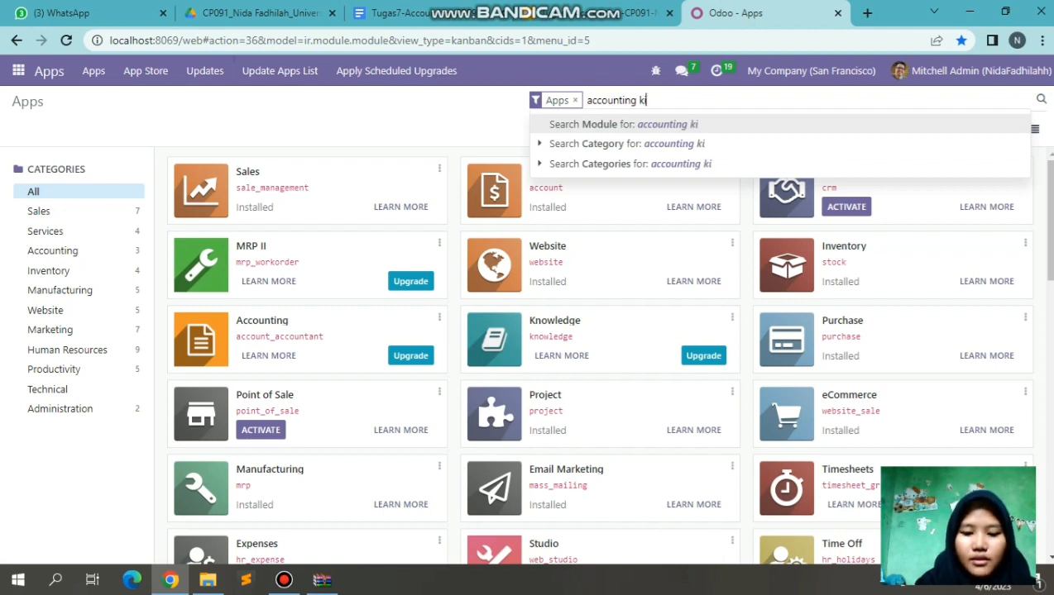
key("Return")
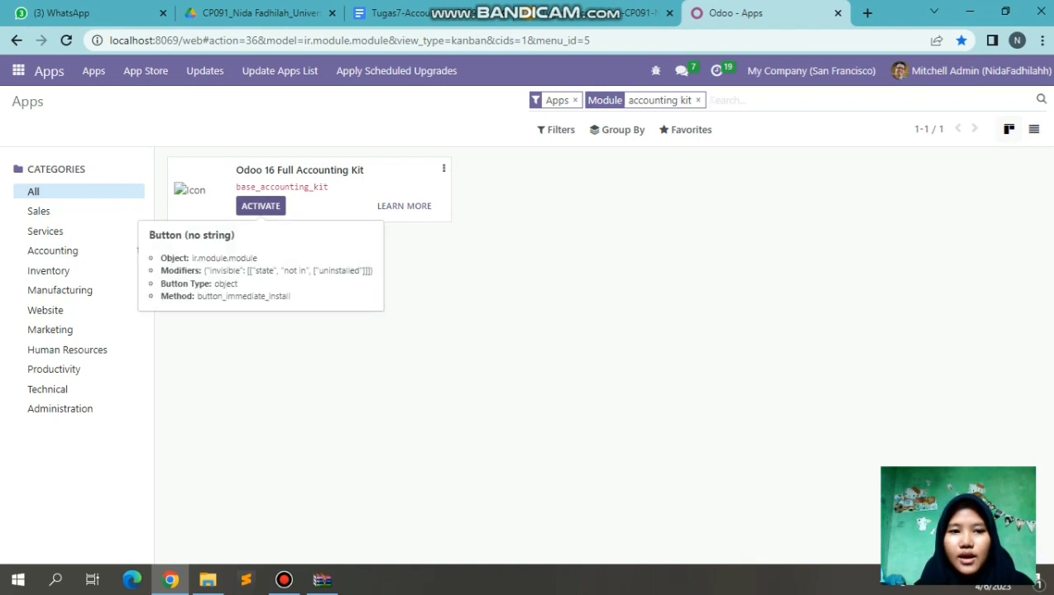
left_click(260, 206)
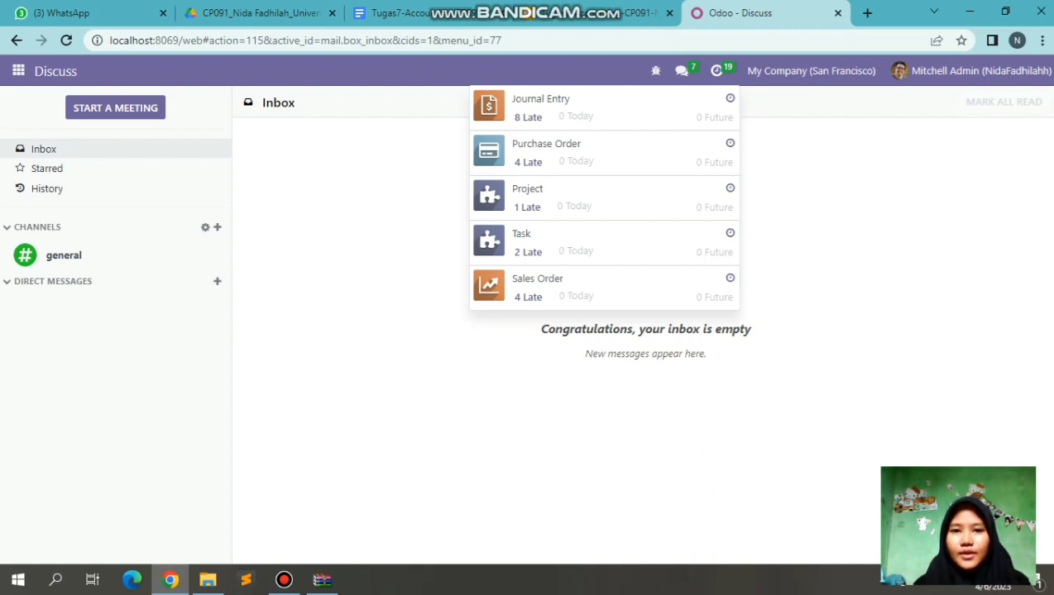
Step: Switch to the Tugas7-Accounting presentation, view the slide "Langkah-langkah Membuat Vendor Bill Payment Parsial", and return to Odoo
left_click(608, 13)
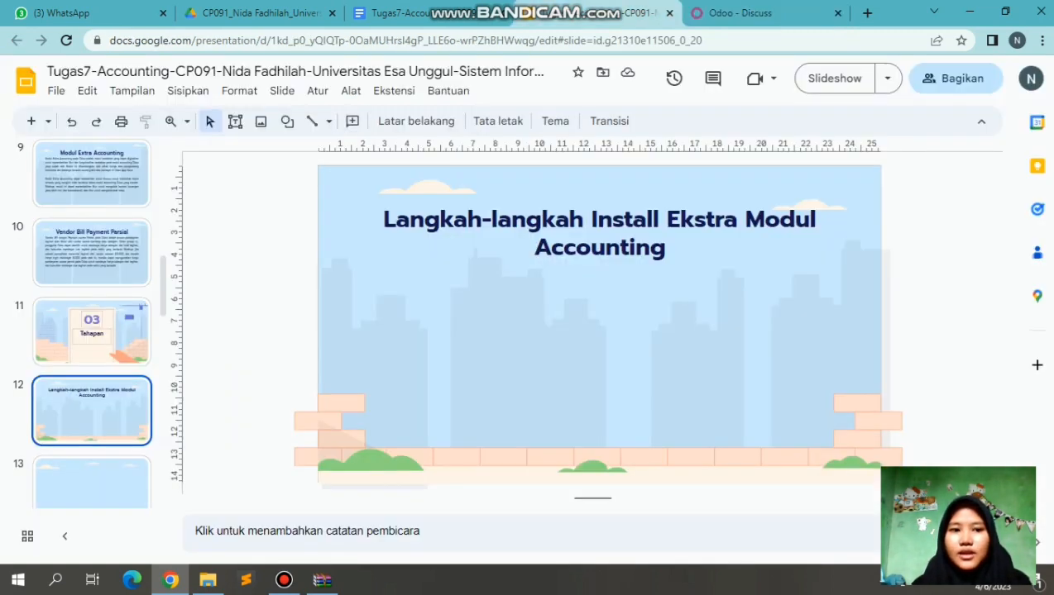
scroll(91, 331, "down", 6)
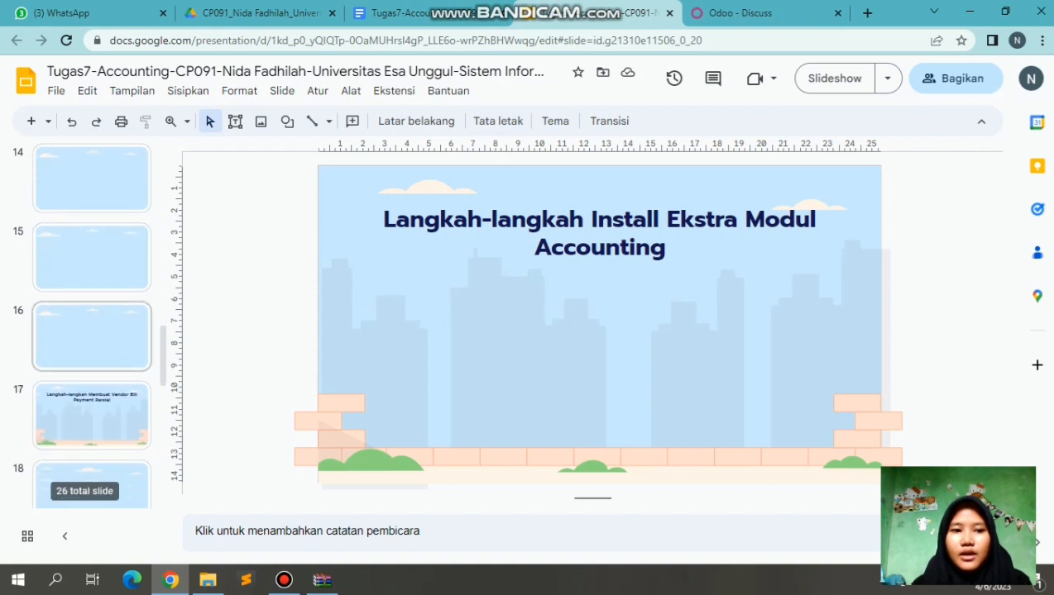
left_click(92, 341)
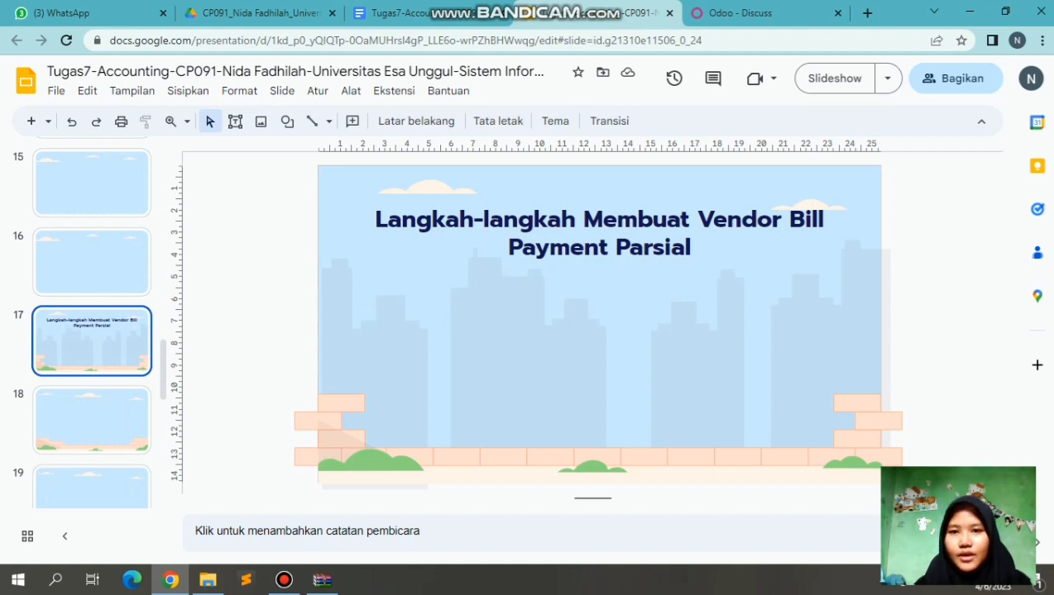
left_click(732, 12)
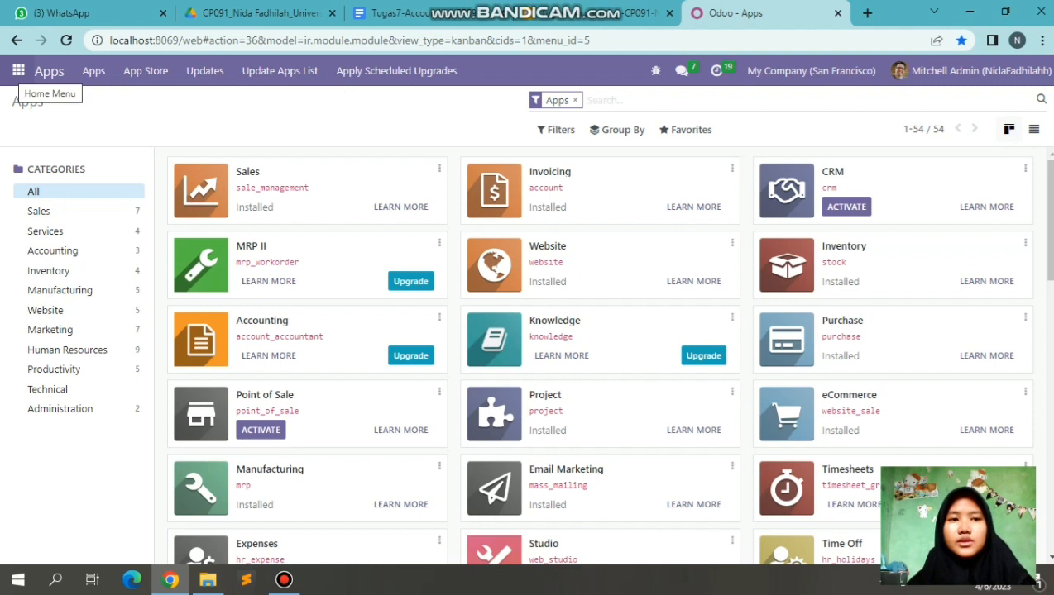
Step: Go to the vendor bills list in the Accounting app and start a new bill
left_click(18, 71)
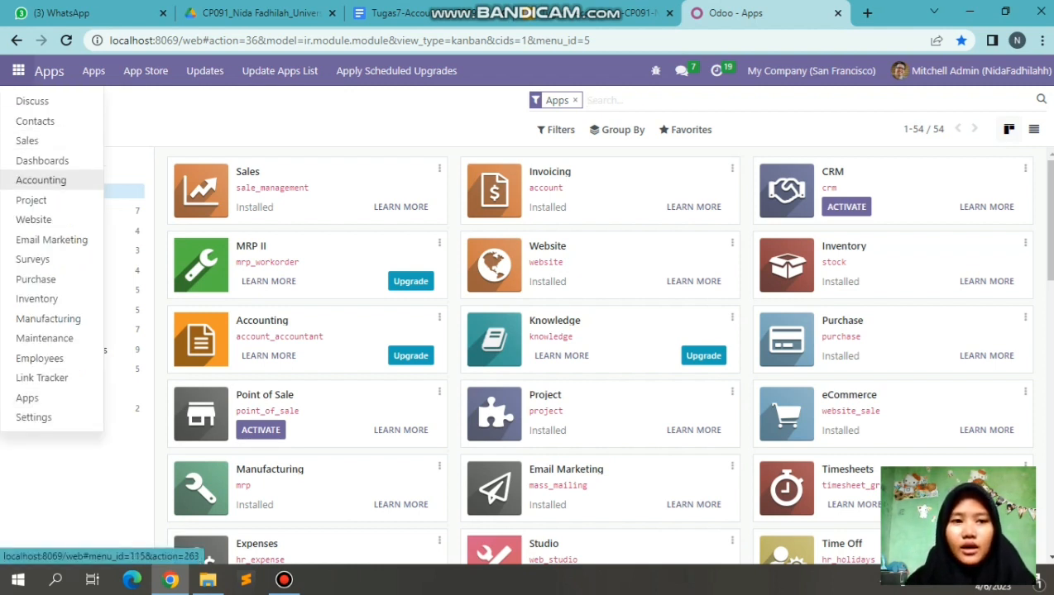
left_click(42, 180)
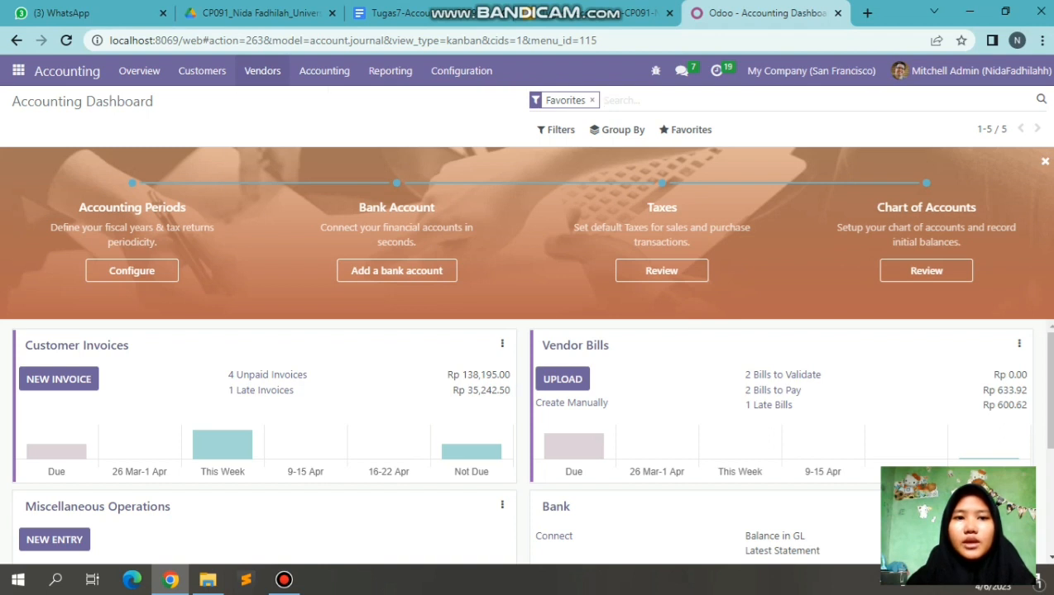
left_click(262, 70)
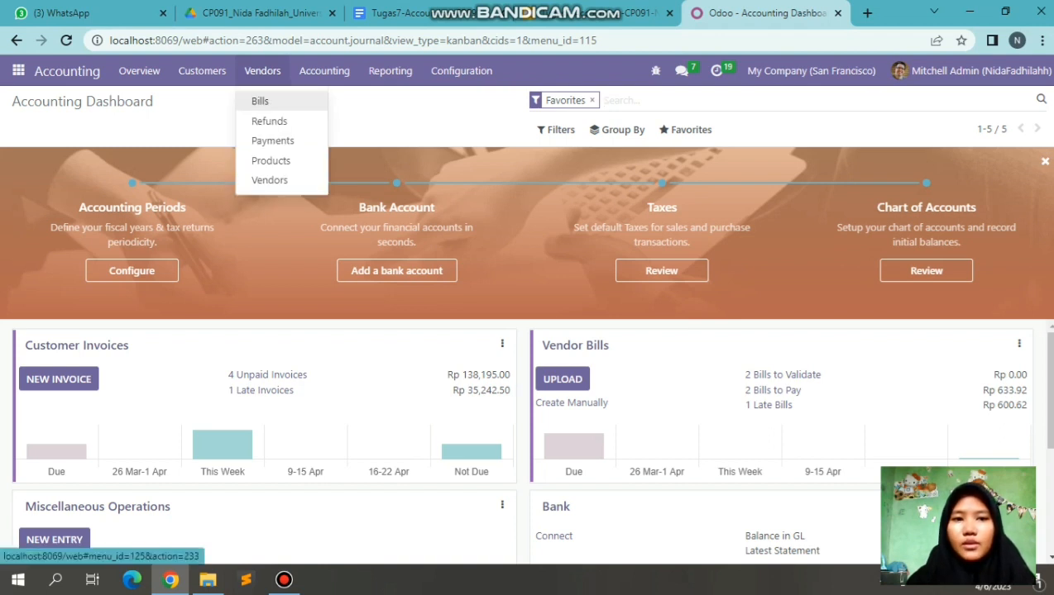
left_click(259, 101)
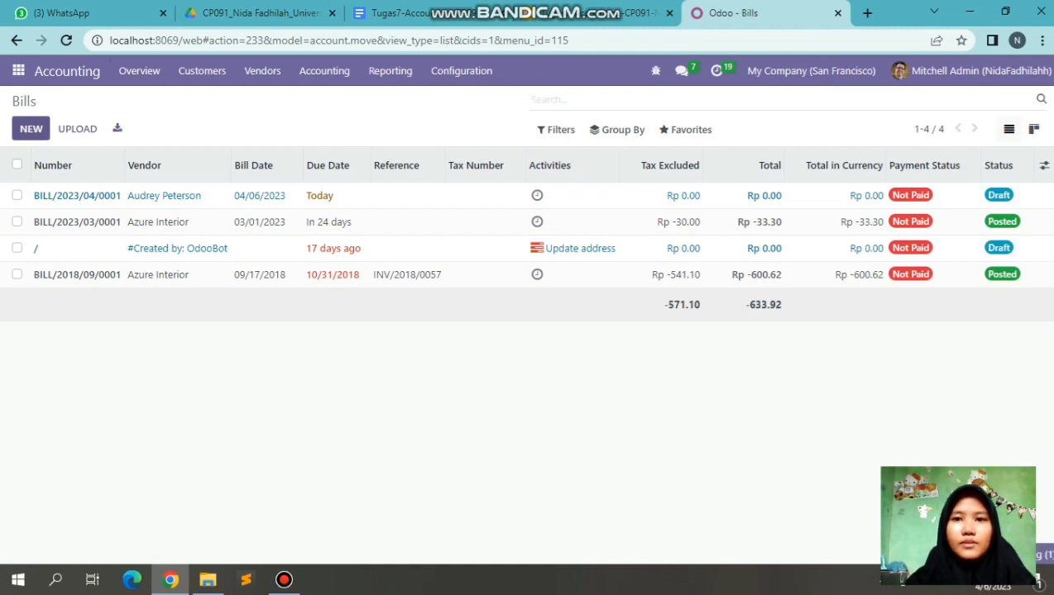
left_click(31, 129)
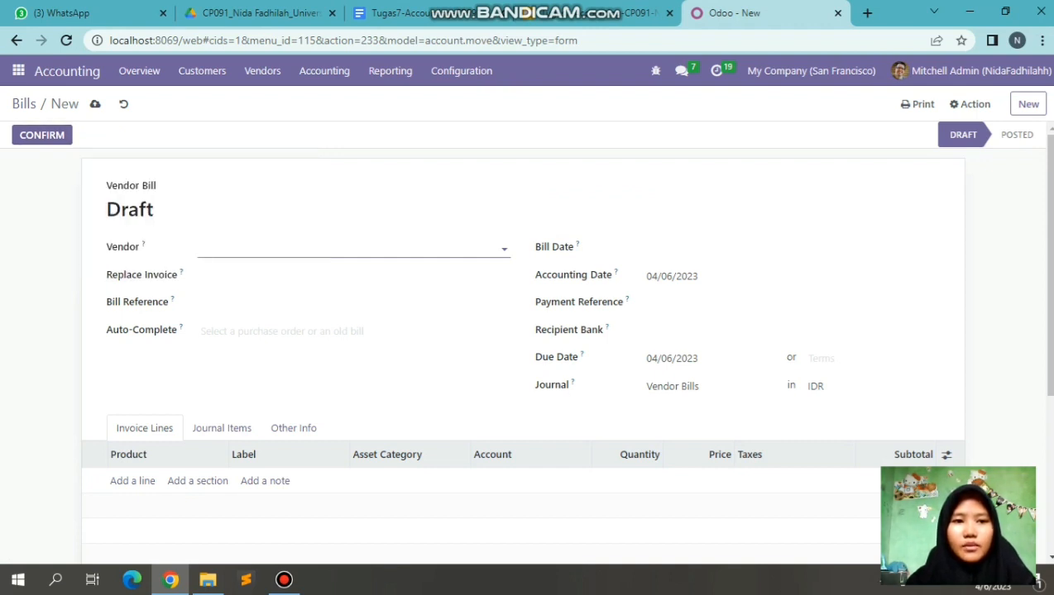
Step: Set the bill's vendor to Azure Interior and view the Auto-Complete suggestions without choosing one
left_click(330, 248)
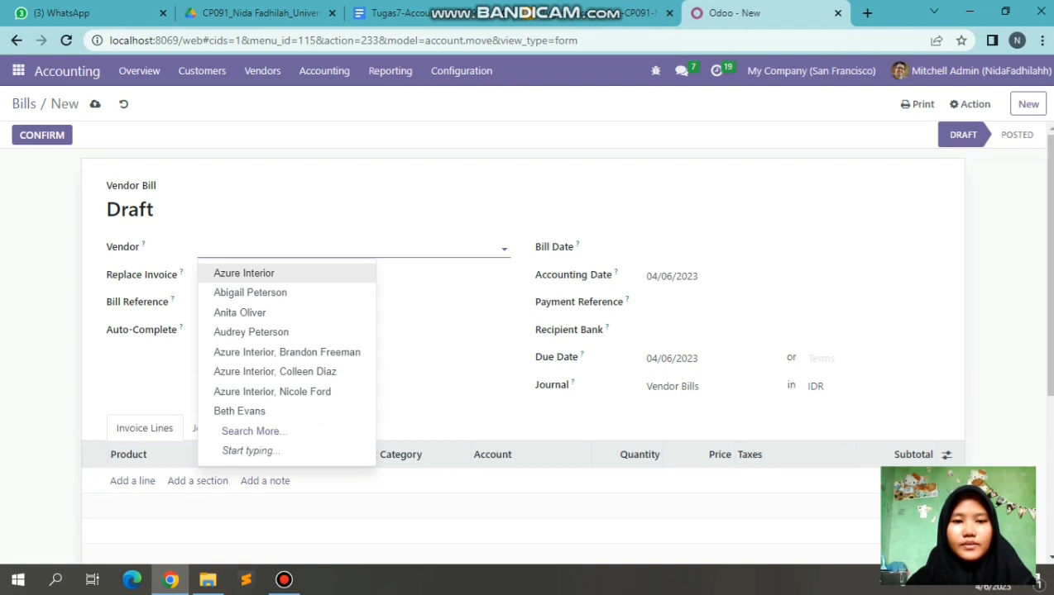
left_click(244, 273)
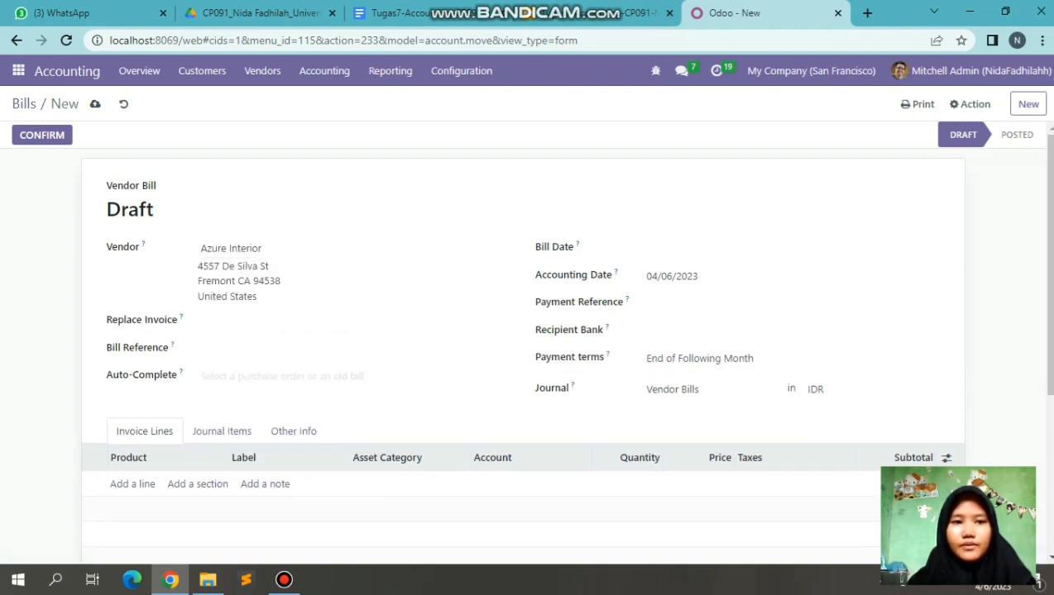
scroll(521, 331, "down", 1)
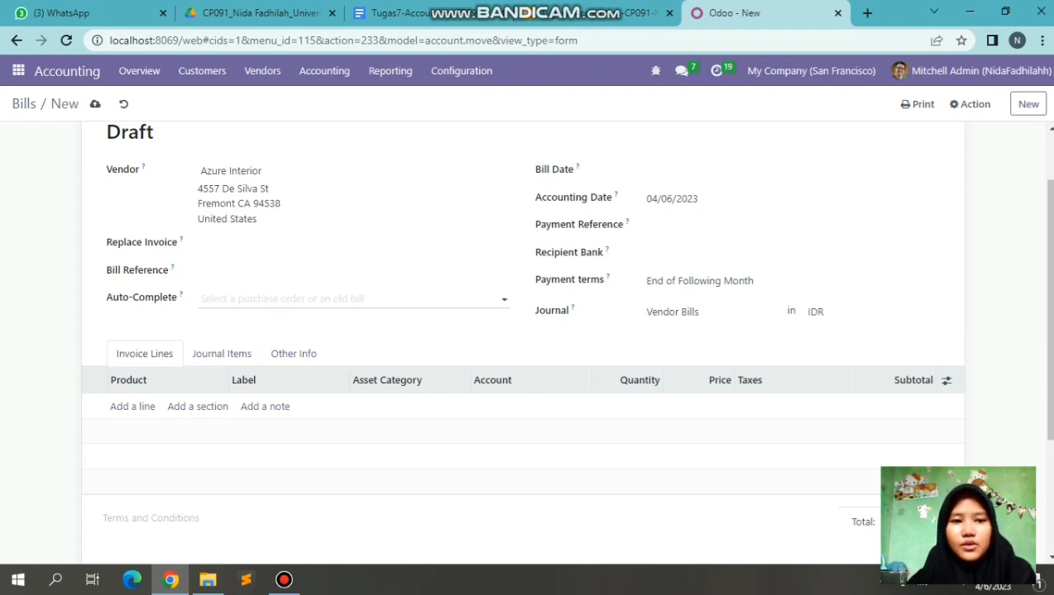
left_click(348, 299)
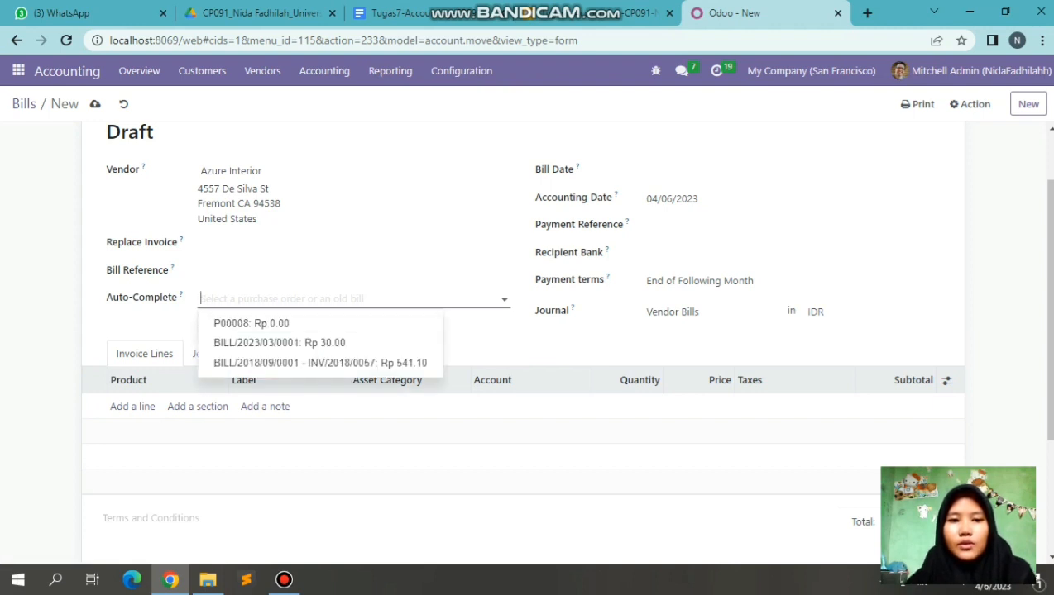
Step: Set the bill date and the accounting date to 04/06/2023, leaving the payment reference empty
left_click(744, 171)
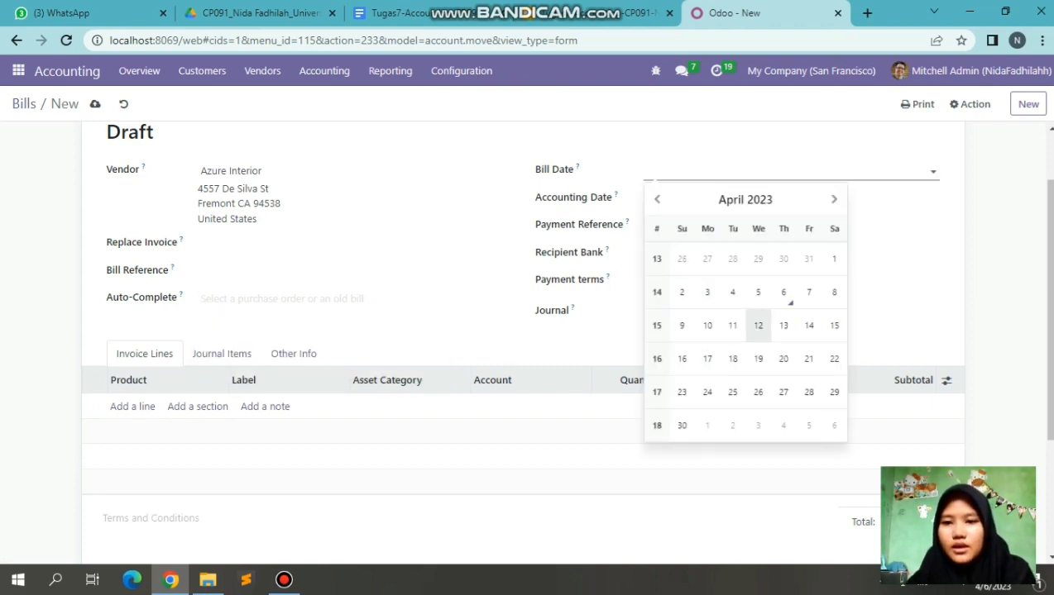
left_click(784, 288)
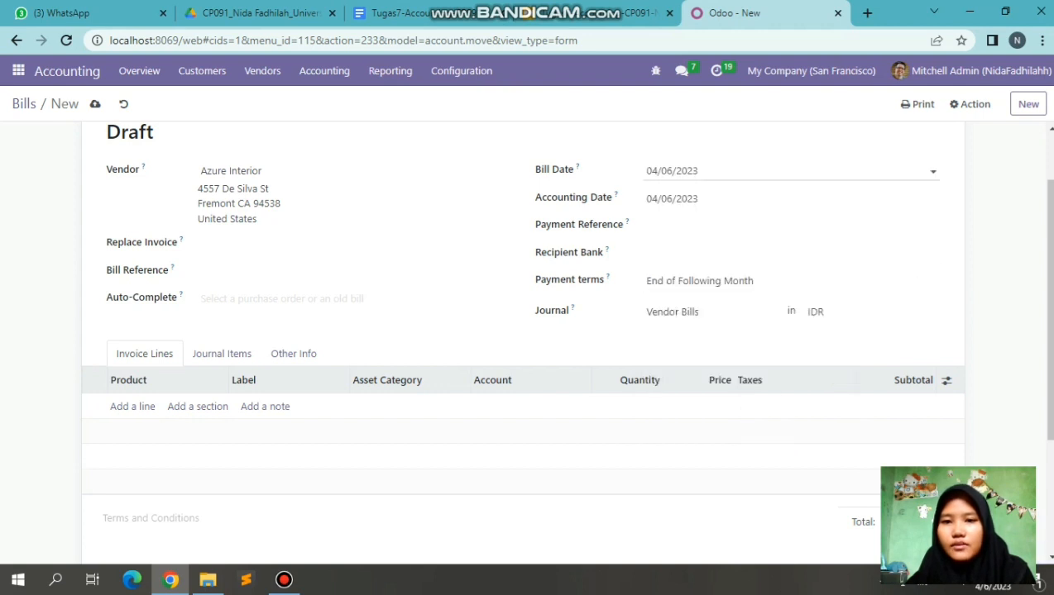
left_click(693, 200)
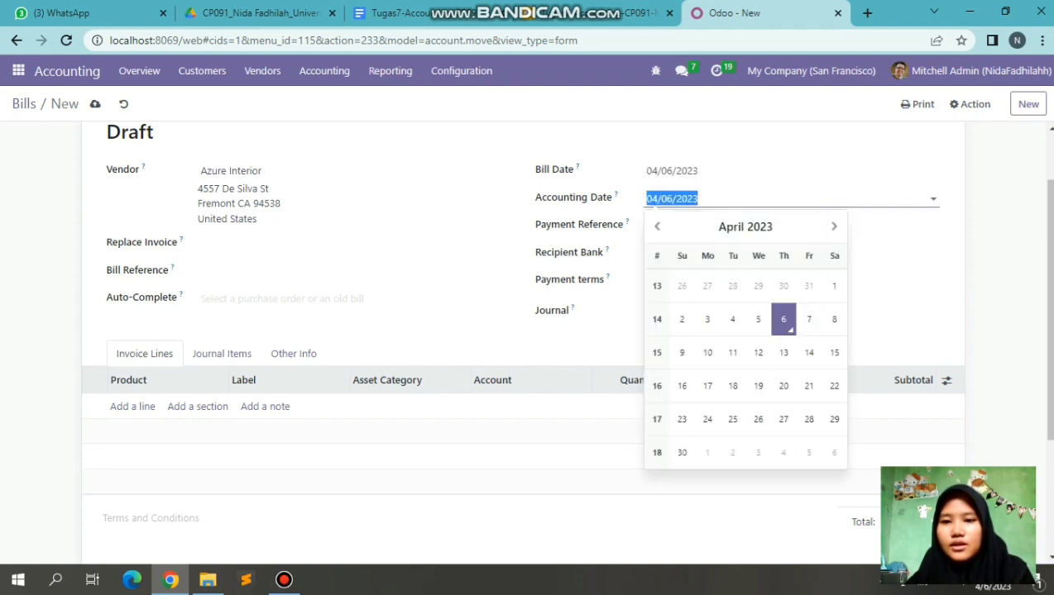
left_click(784, 319)
left_click(724, 226)
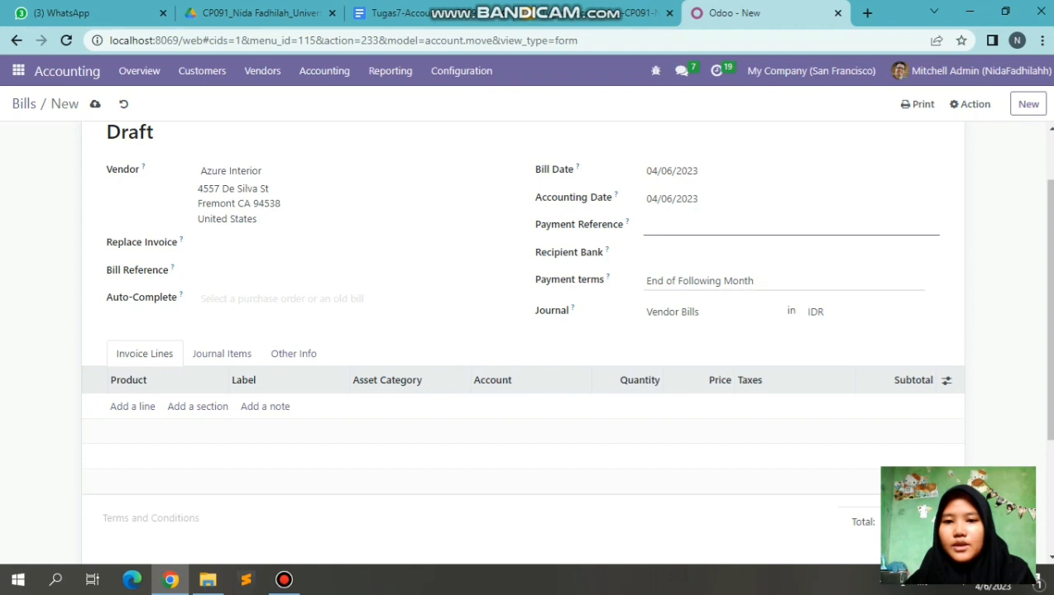
Step: Set the payment terms to 15 Days and use Vendor Bills as the journal, glancing at the Vendor Bill Payment Parsial slide in between
left_click(705, 281)
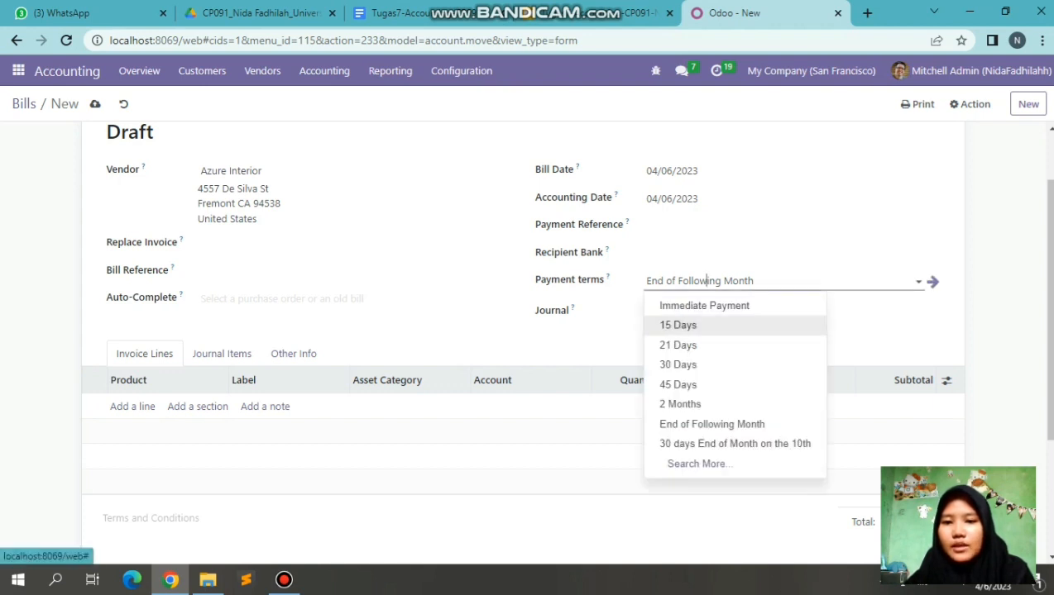
key("Escape")
key("ctrl+shift+Tab")
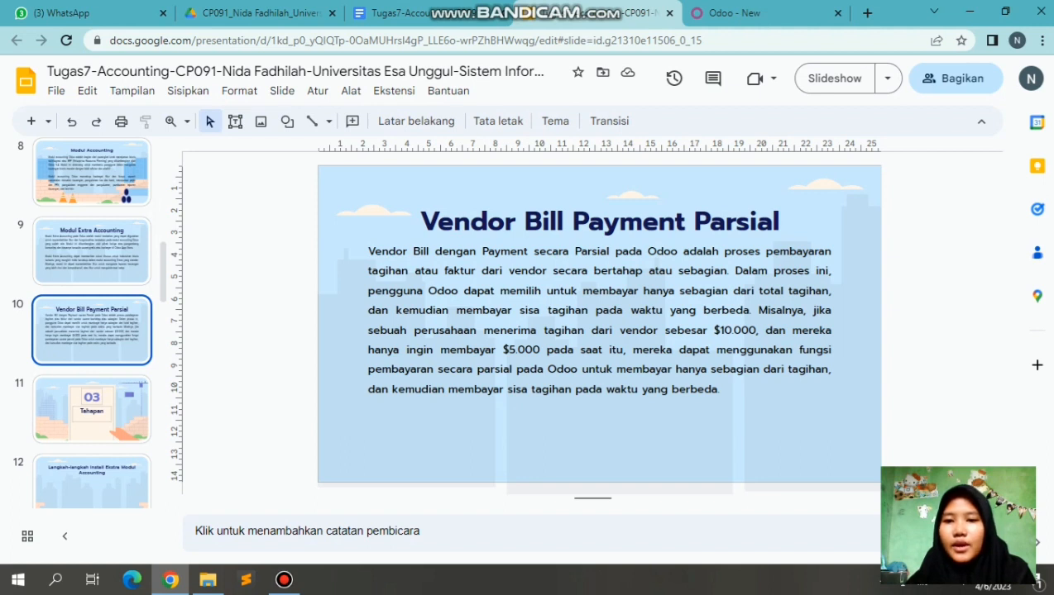
left_click(742, 13)
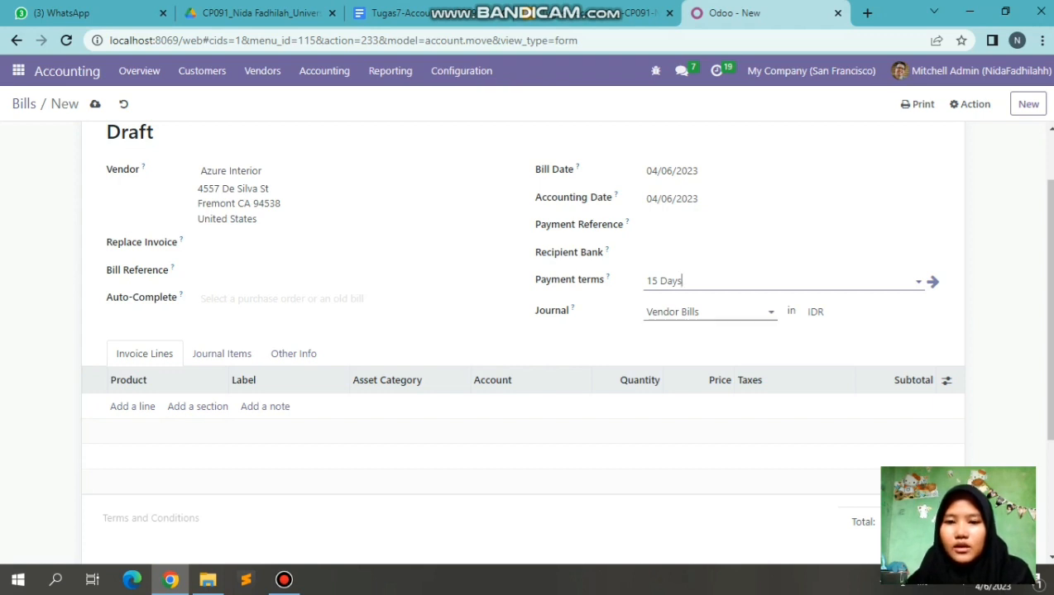
left_click(718, 312)
left_click(686, 336)
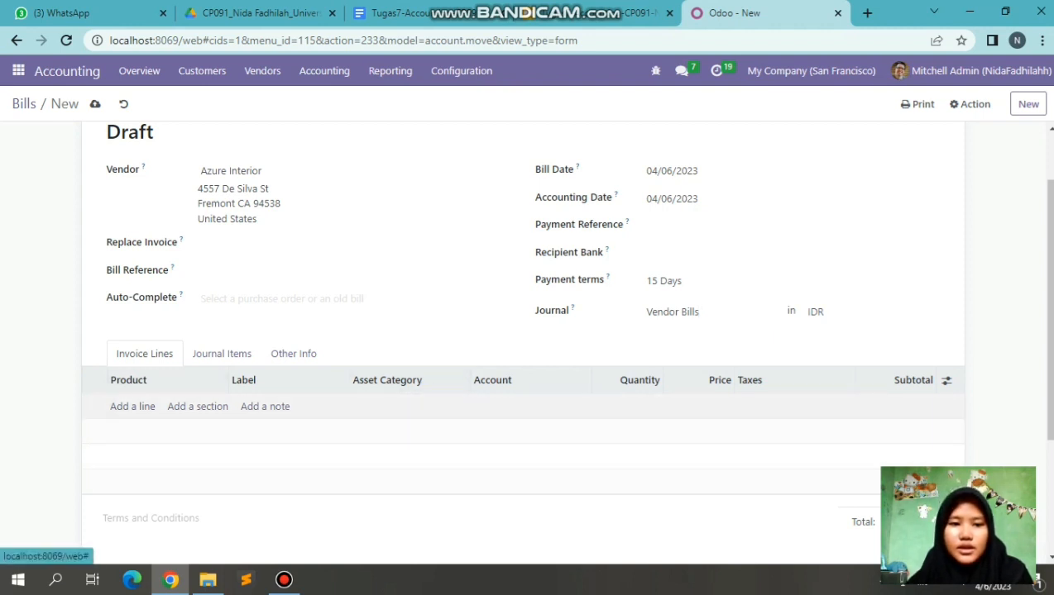
Step: Add an invoice line for the product [E-COM07] Large Cabinet and review the bill's totals
left_click(132, 406)
left_click(153, 406)
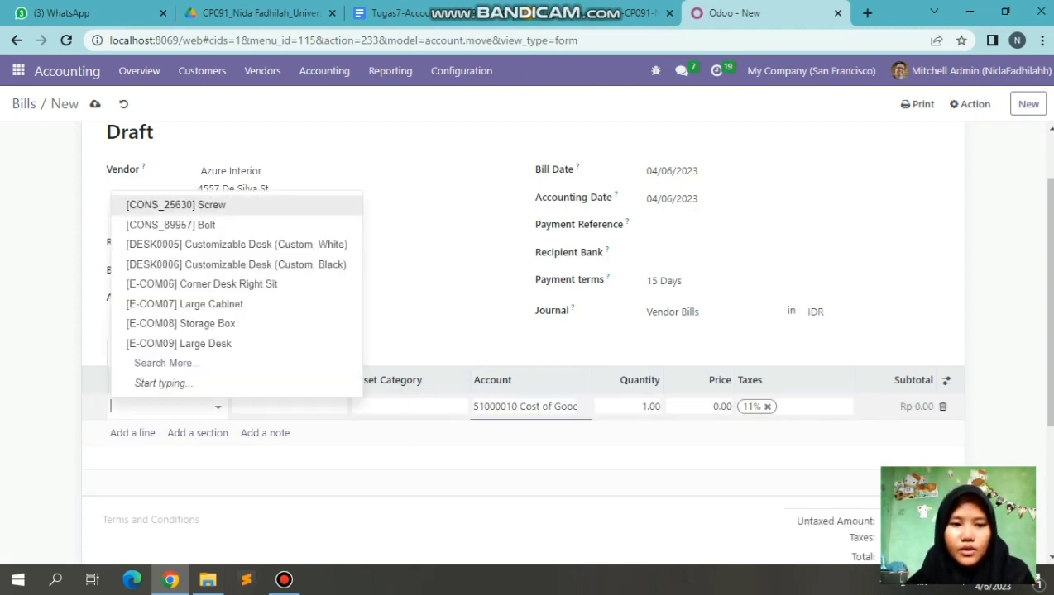
left_click(157, 406)
left_click(157, 407)
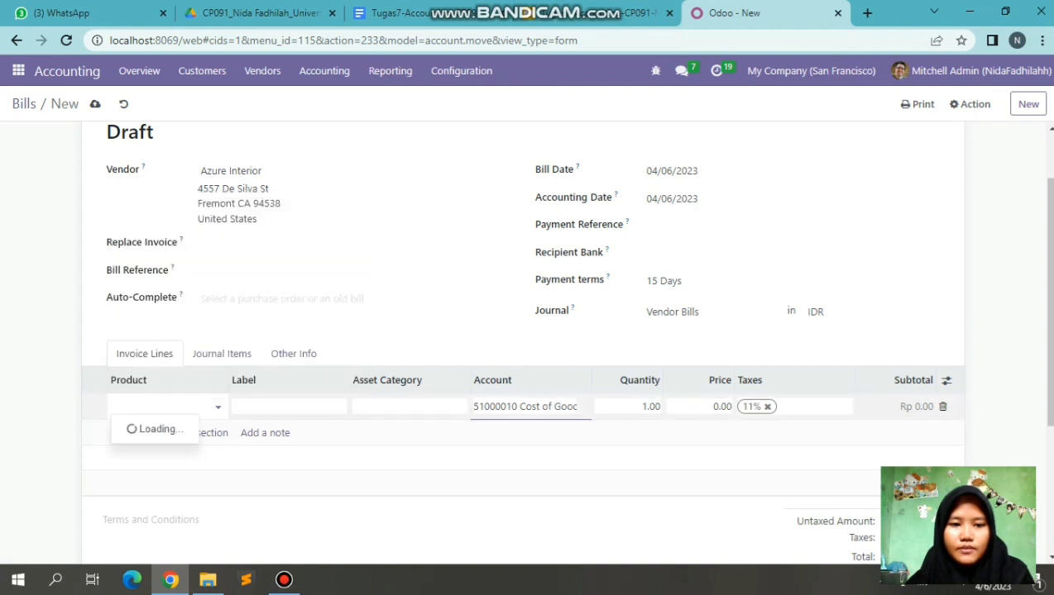
left_click(183, 303)
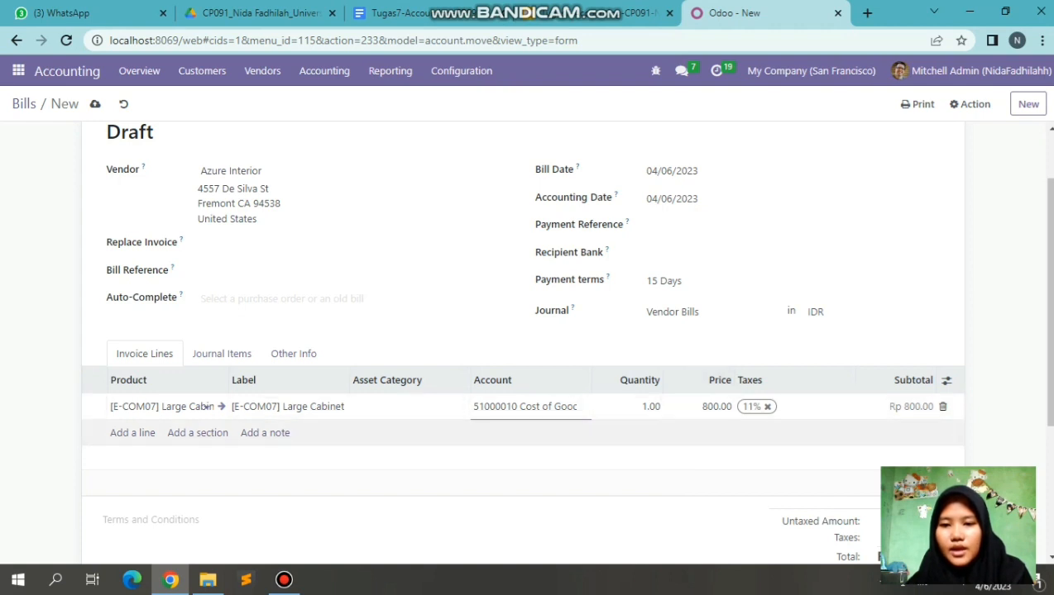
scroll(565, 340, "down", 1)
scroll(565, 341, "down", 1)
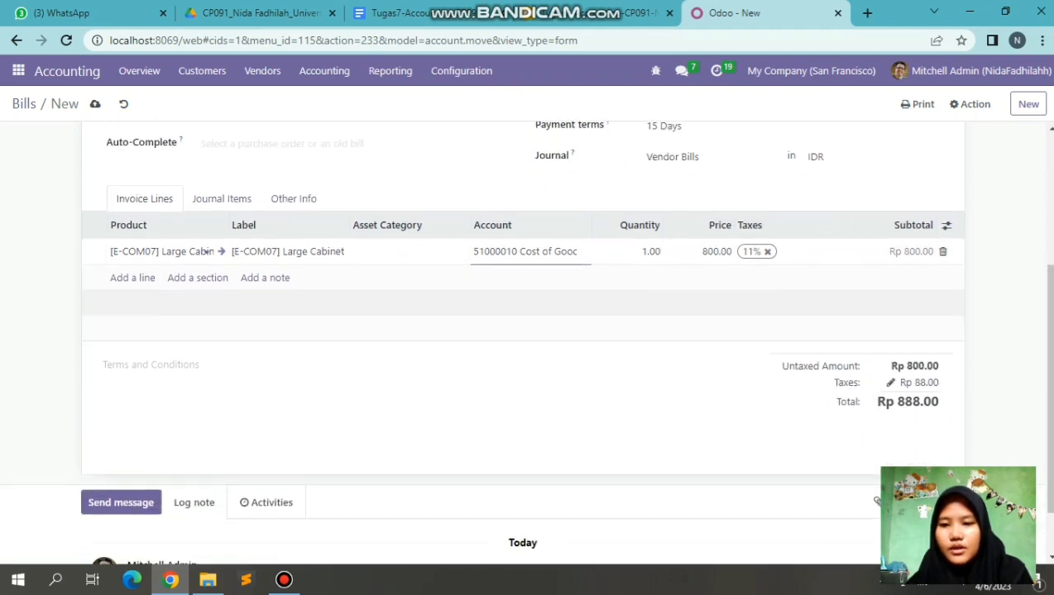
scroll(565, 340, "up", 3)
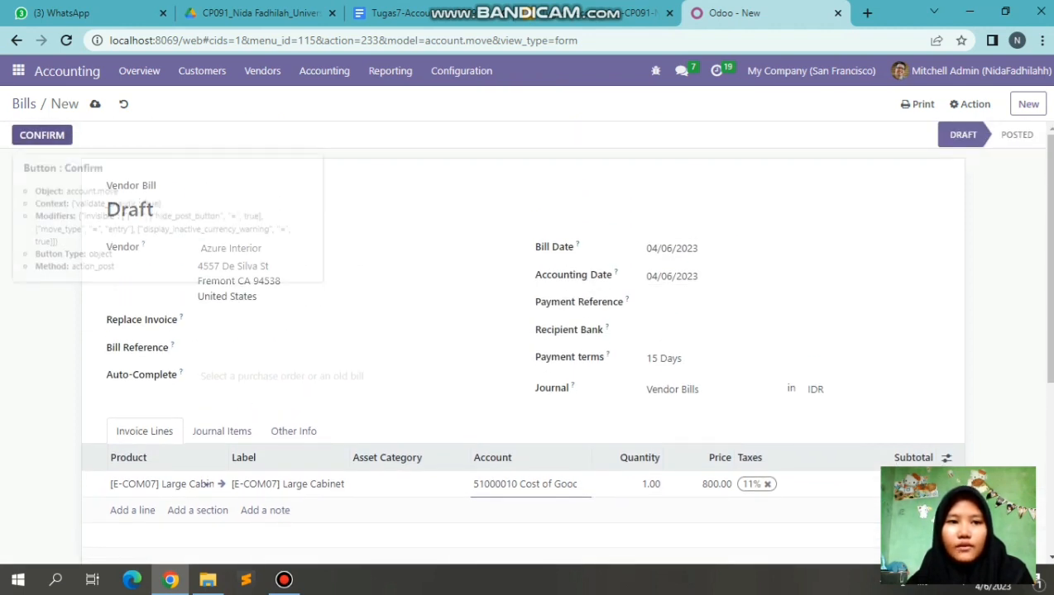
Step: Confirm the vendor bill and create its payment with the Bank journal and the Manual payment method, leaving the recipient bank account empty
left_click(42, 135)
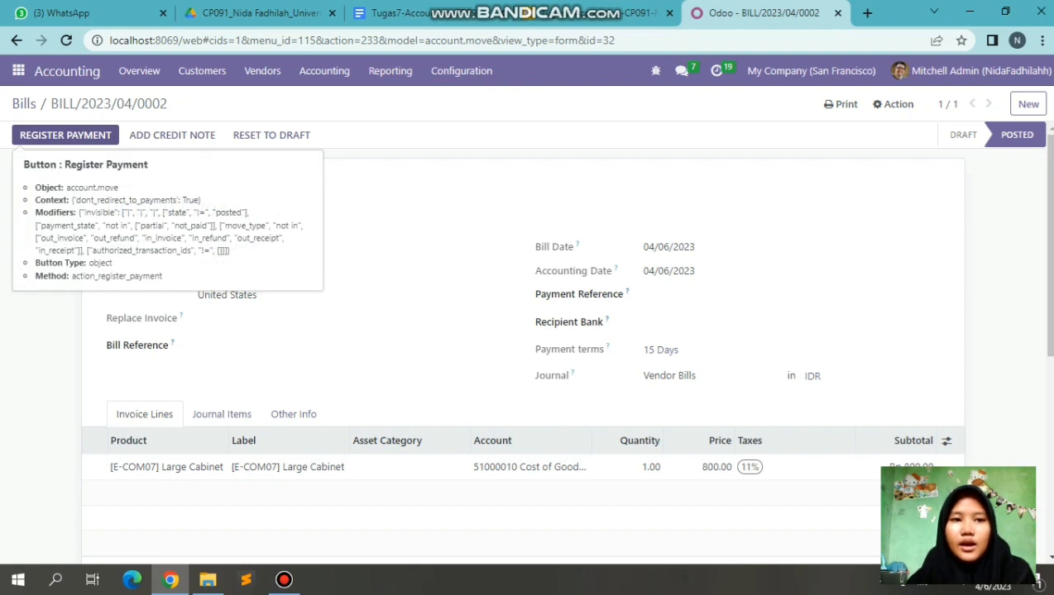
left_click(66, 135)
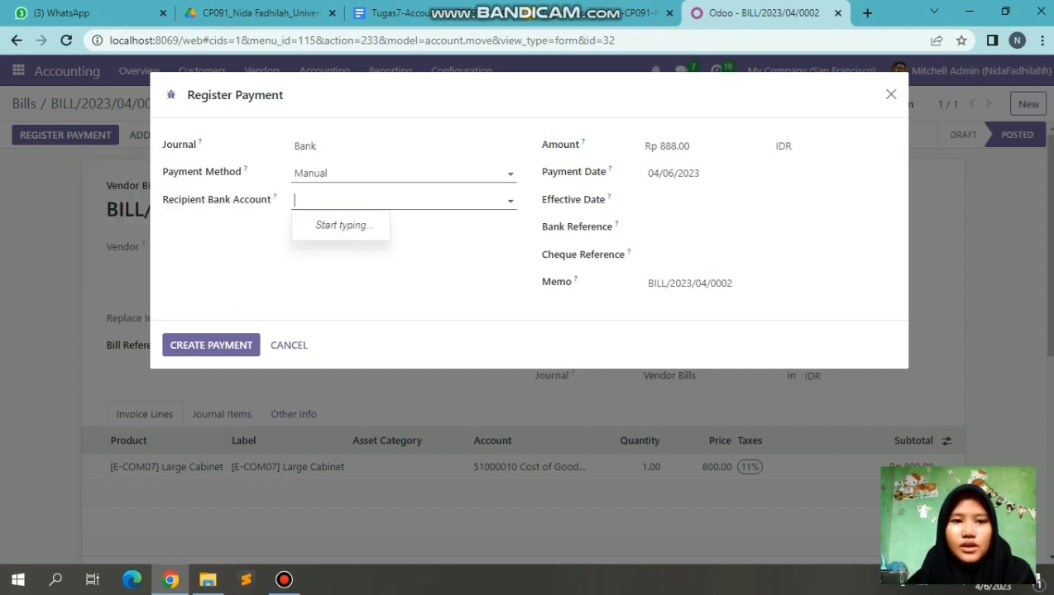
left_click(402, 174)
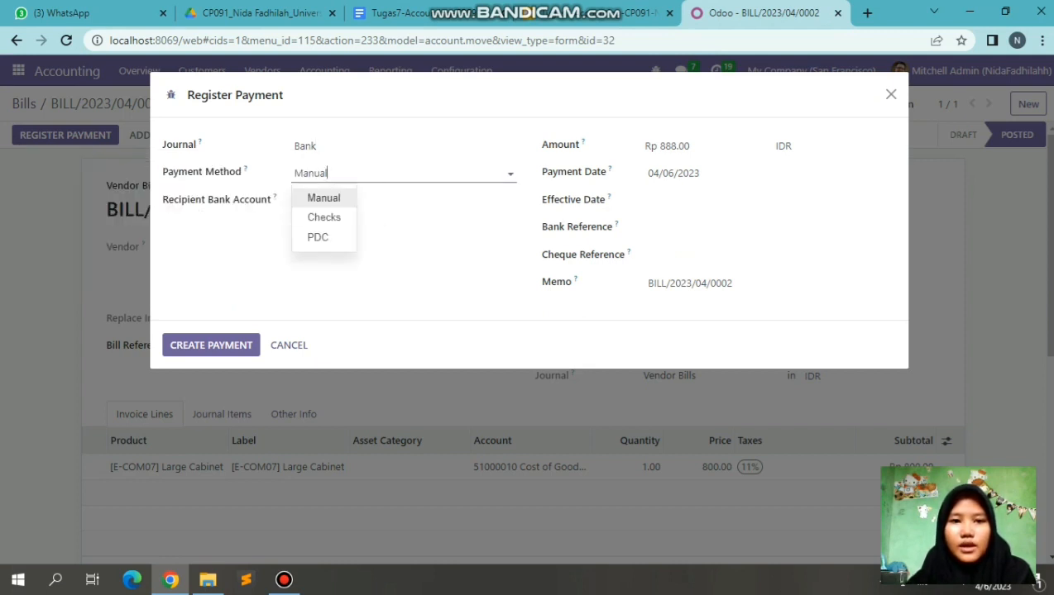
left_click(402, 146)
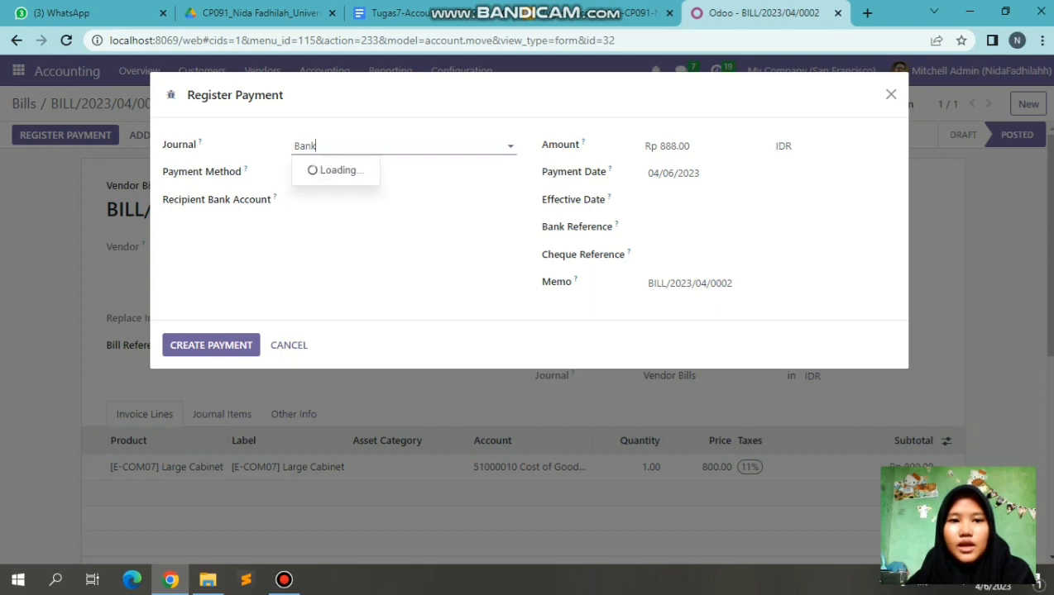
left_click(402, 147)
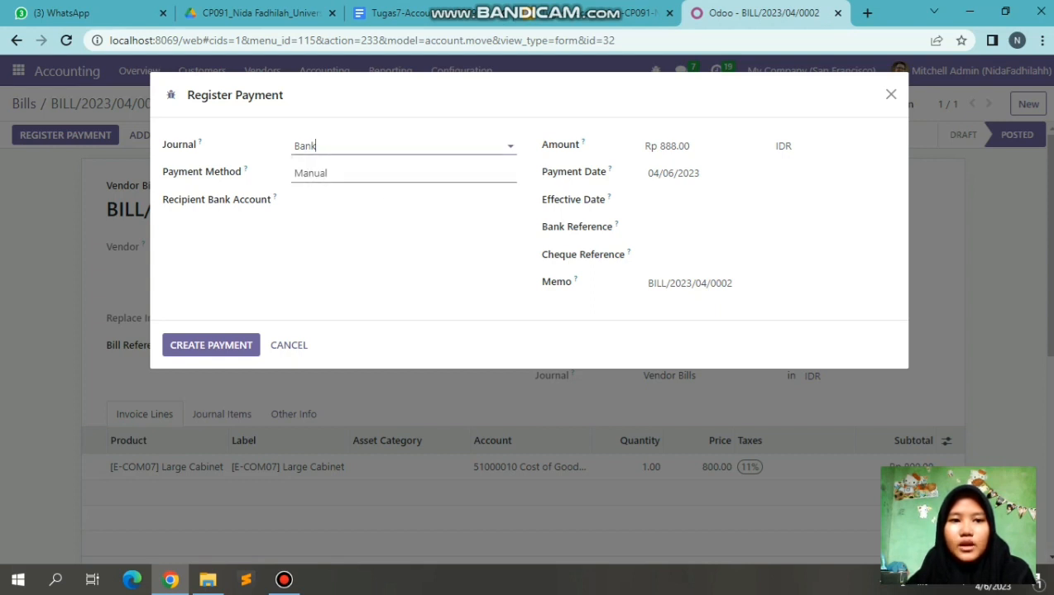
left_click(402, 174)
left_click(402, 173)
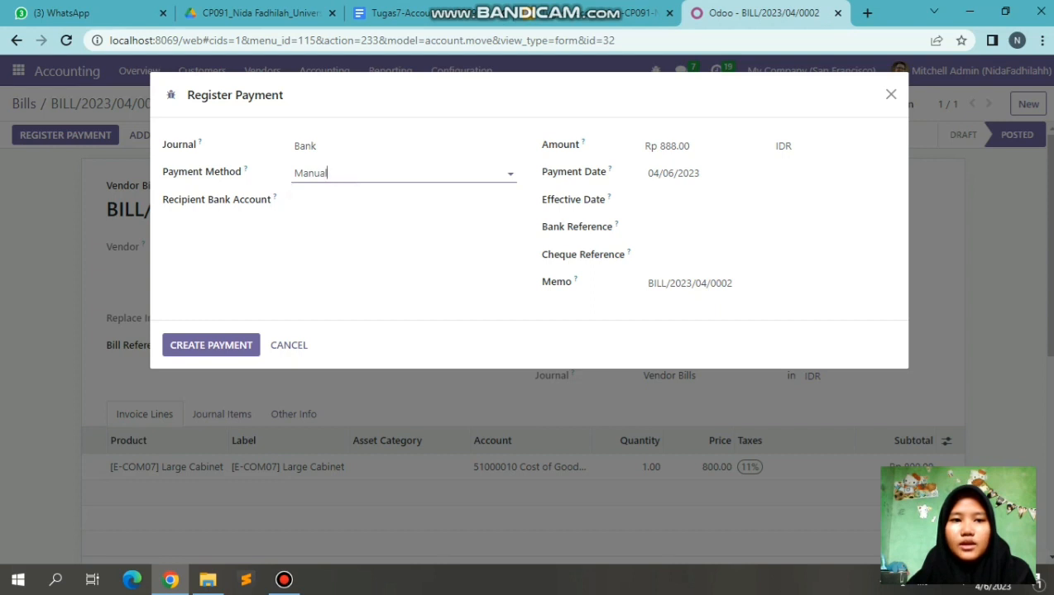
left_click(402, 201)
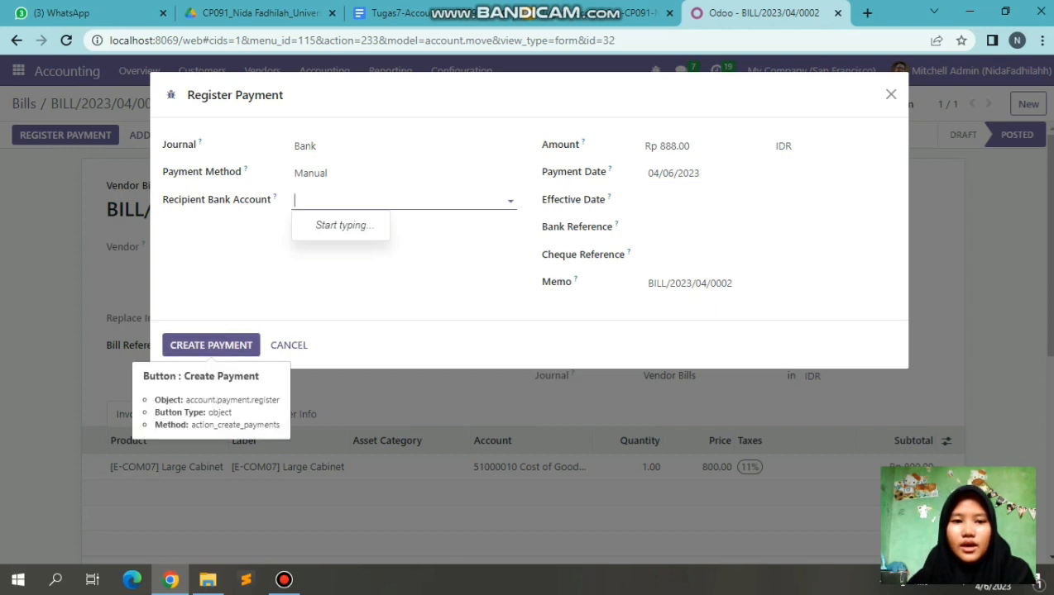
left_click(211, 346)
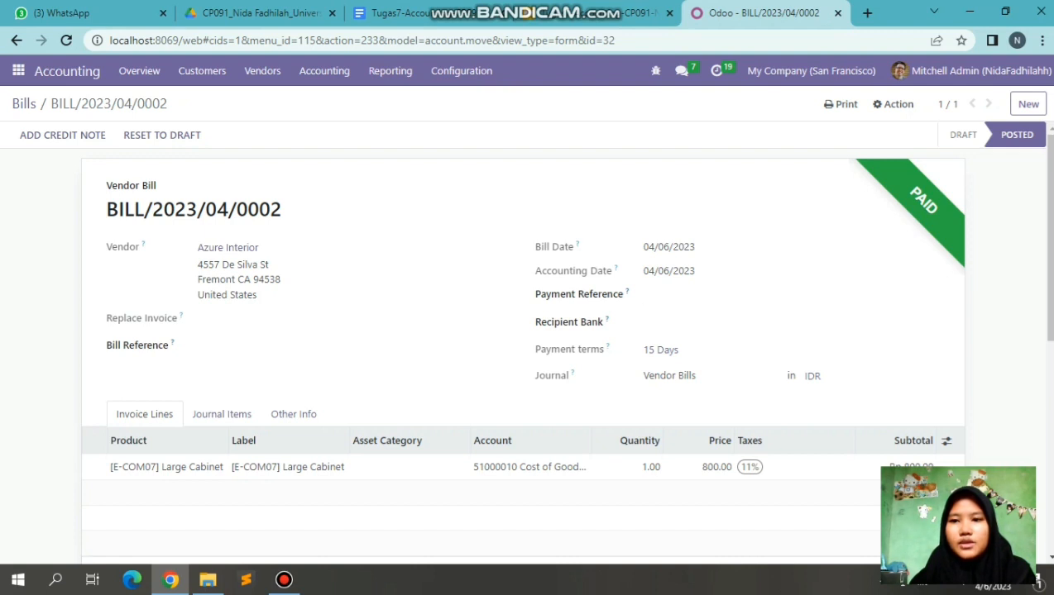
Step: Switch to the Tugas7-Accounting presentation and view the closing slides "Penutup" and "Kesimpulan" / "Saran"
left_click(583, 13)
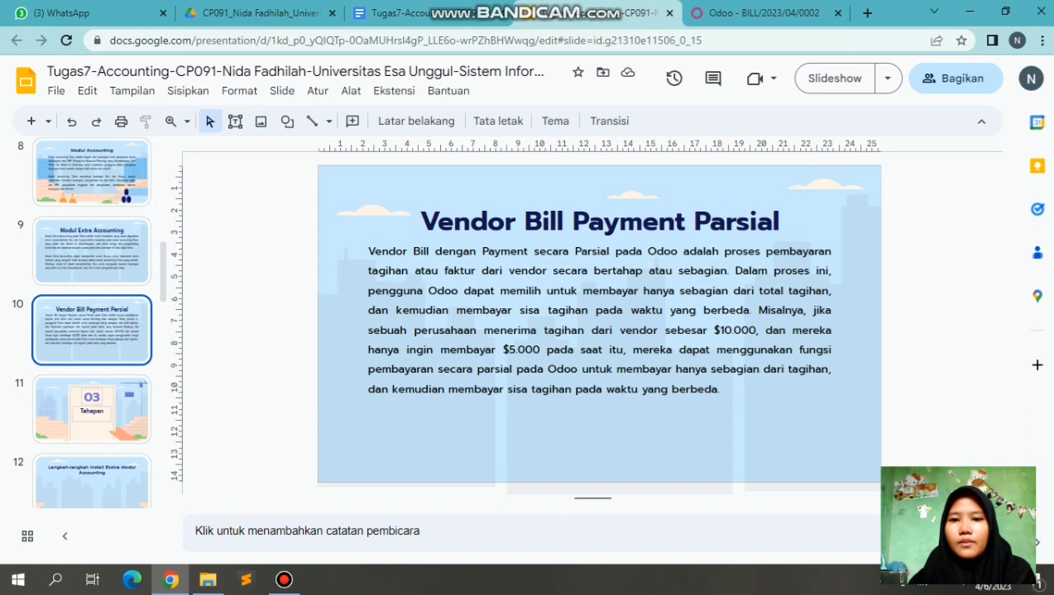
left_click(748, 13)
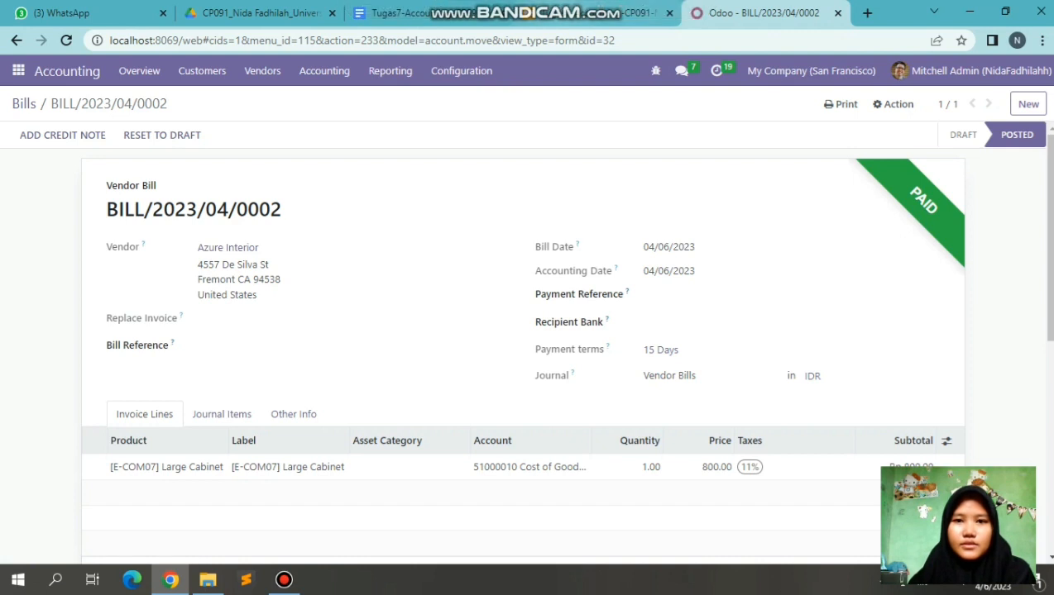
left_click(582, 13)
scroll(91, 322, "down", 12)
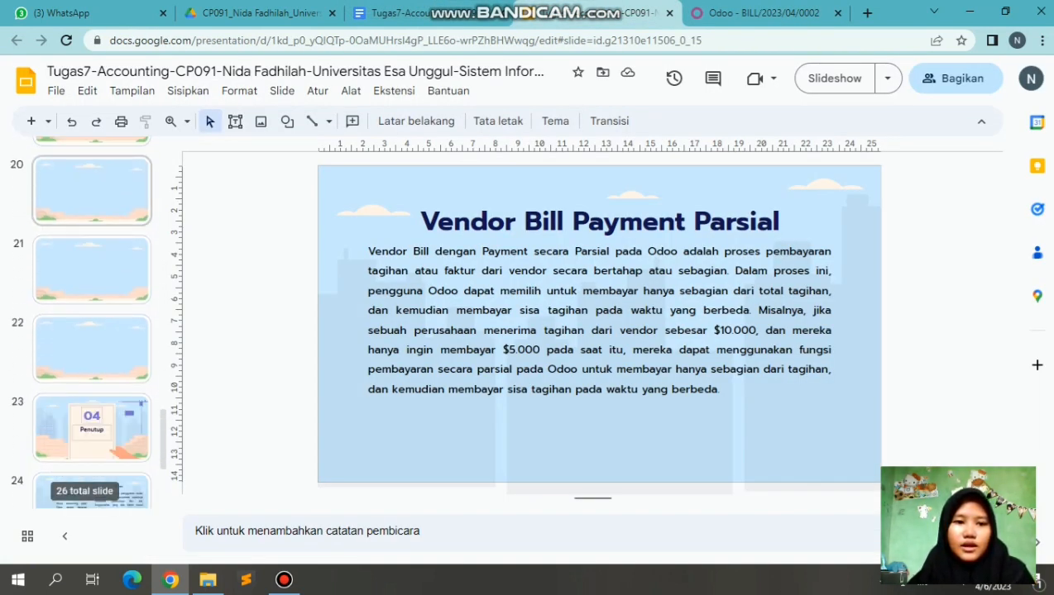
scroll(92, 191, "down", 3)
right_click(147, 169)
left_click(103, 243)
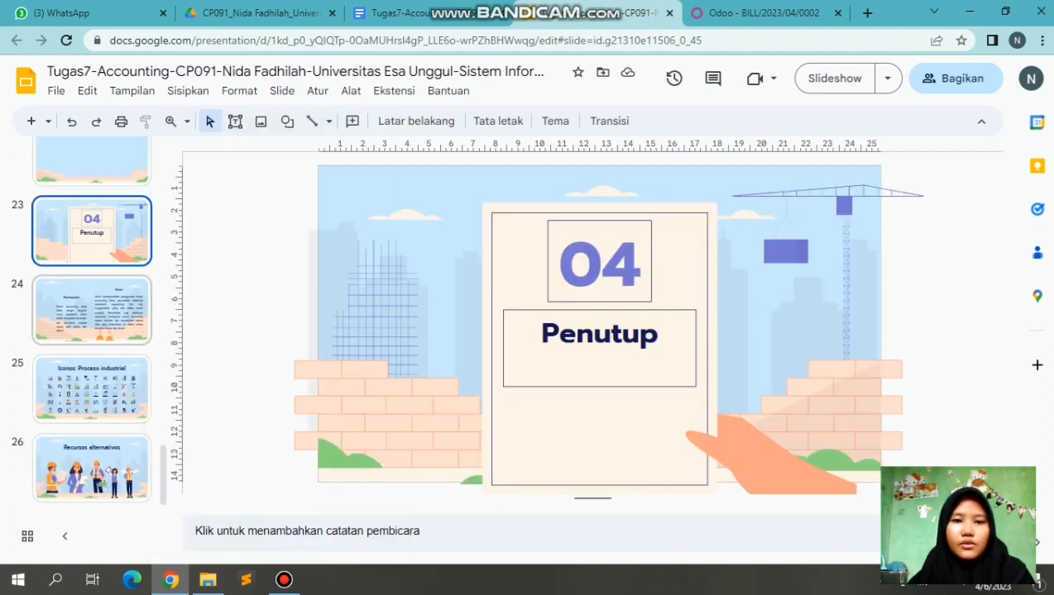
left_click(101, 311)
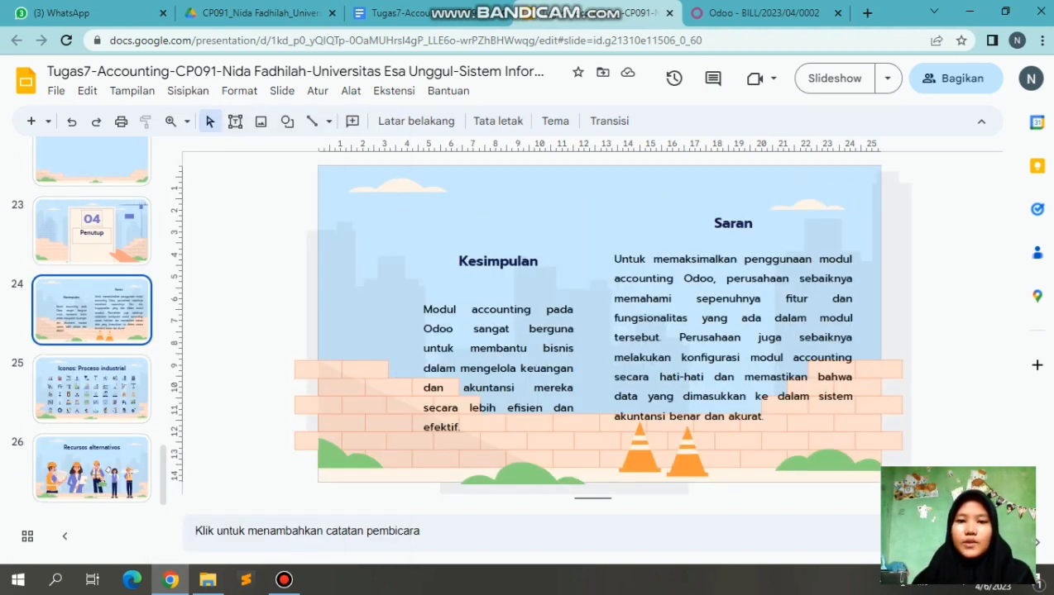